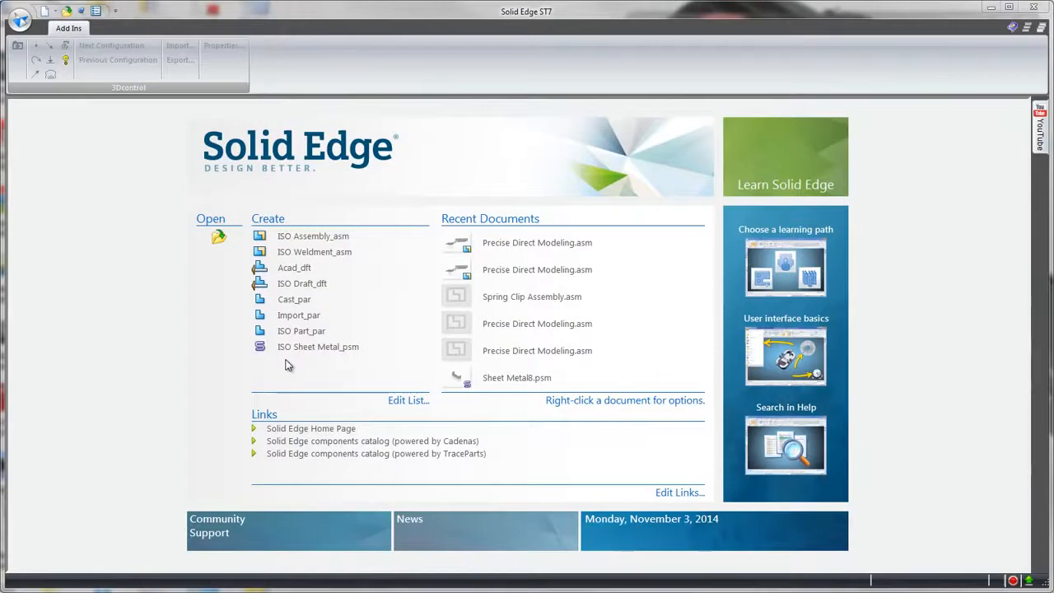
# - Create an ISO sheet metal part and sketch a rectangle centred on the origin in the XY plane
pyautogui.click(317, 347)
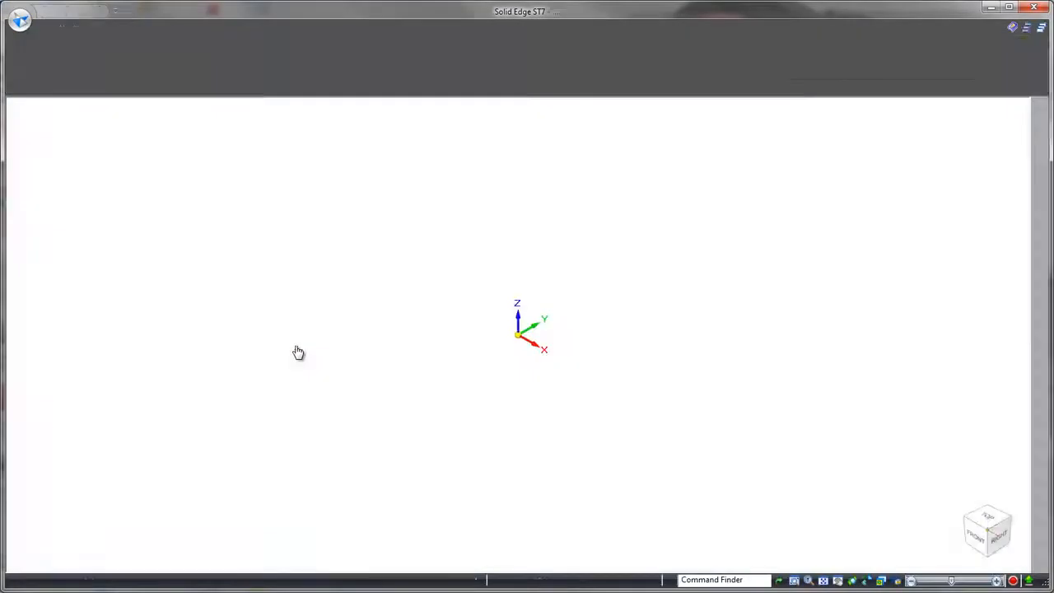
pyautogui.click(68, 30)
pyautogui.click(83, 58)
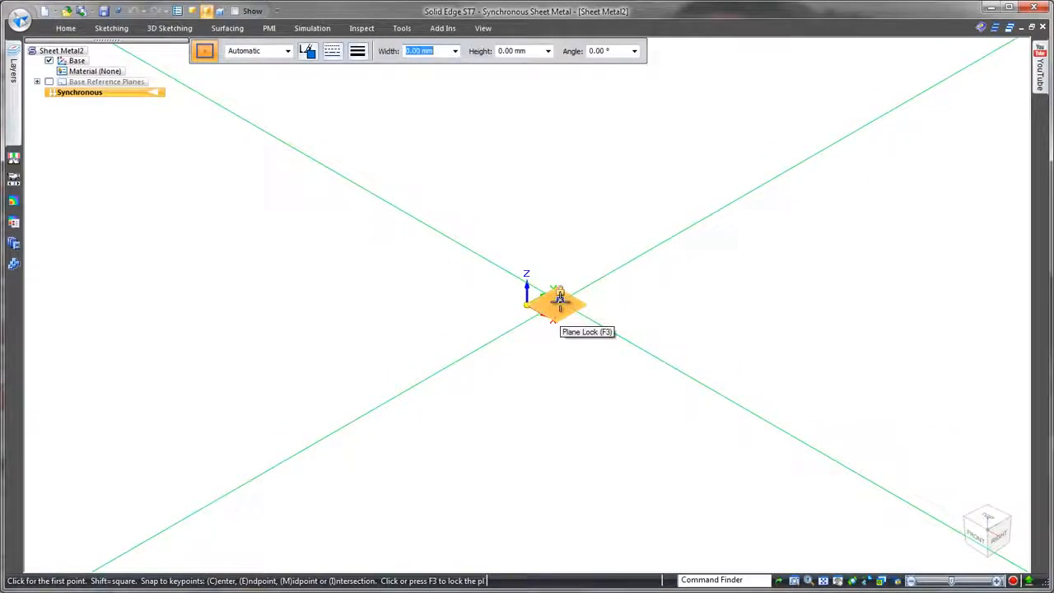
pyautogui.click(528, 303)
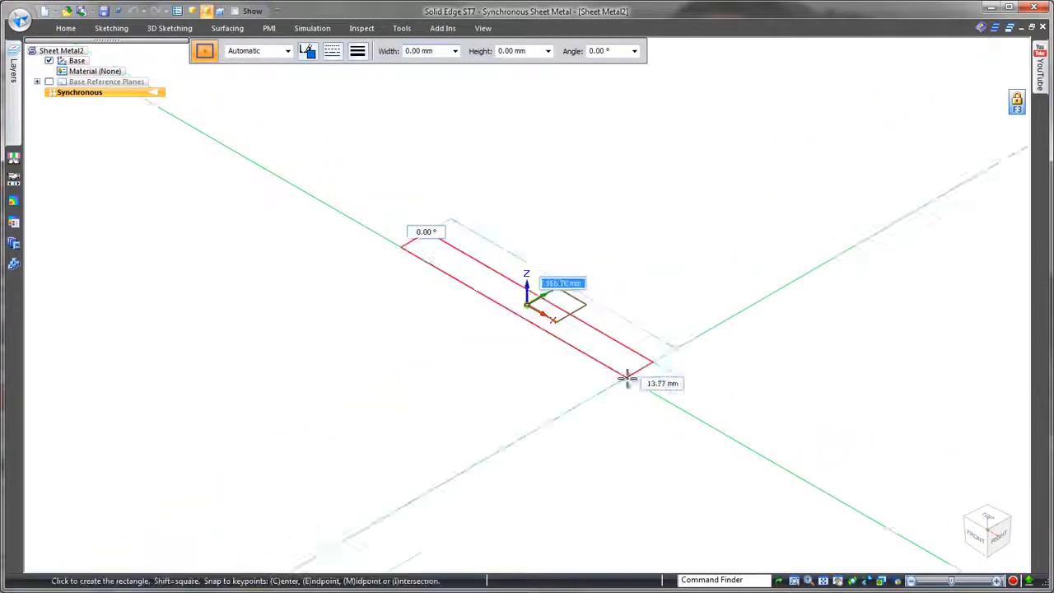
pyautogui.click(608, 423)
# - Turn the rectangular sketch region into a base tab with a thickness of 0.7 mm
pyautogui.click(607, 416)
pyautogui.click(608, 381)
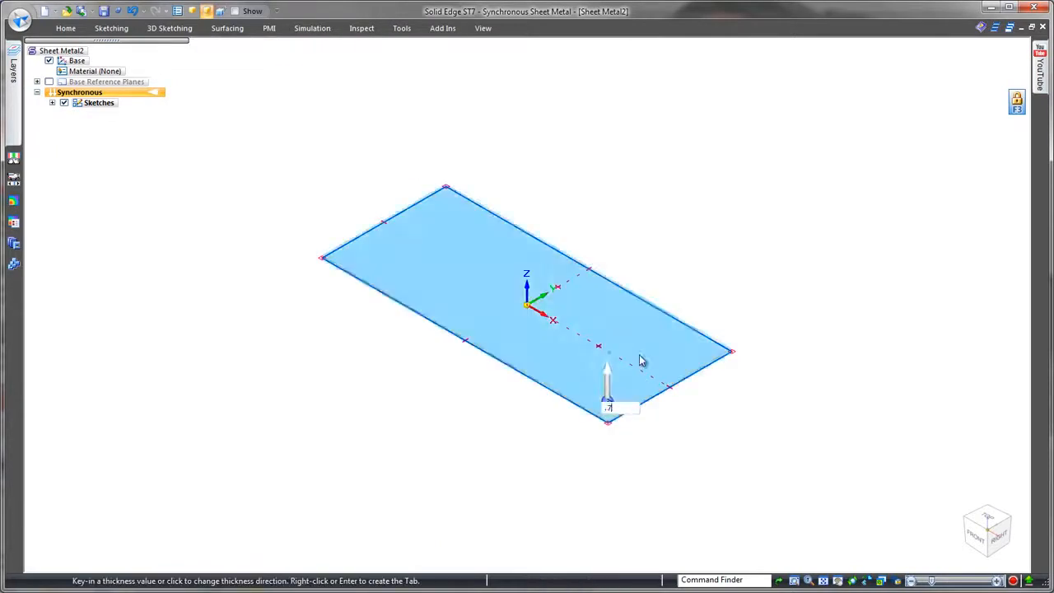
pyautogui.press('Return')
# - Create matching 90° flanges downward from both short edges of the base tab
pyautogui.click(667, 390)
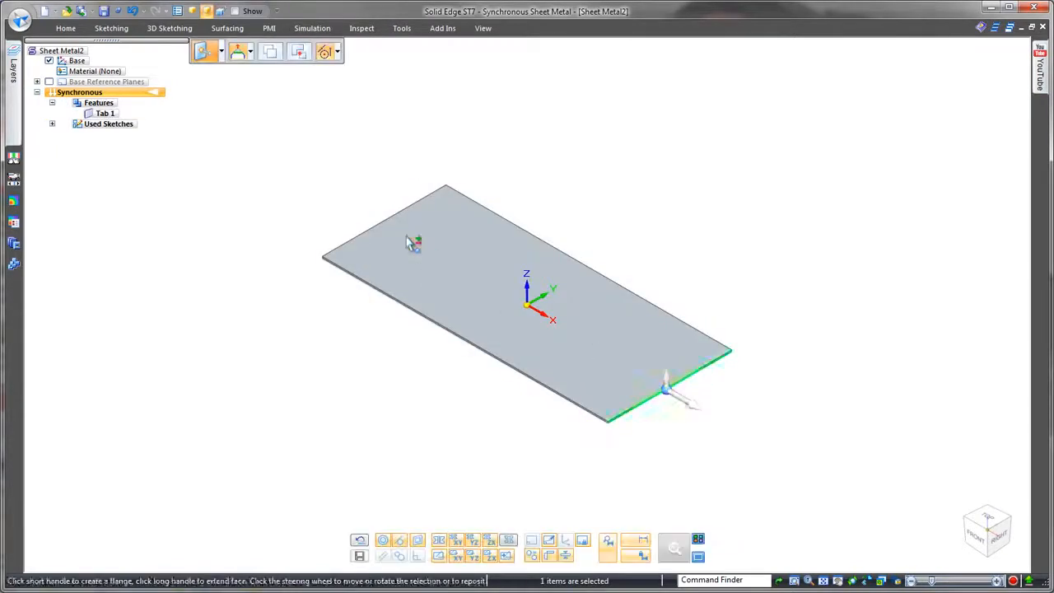
pyautogui.keyDown('ctrl'); pyautogui.click(399, 227); pyautogui.keyUp('ctrl')
pyautogui.click(670, 385)
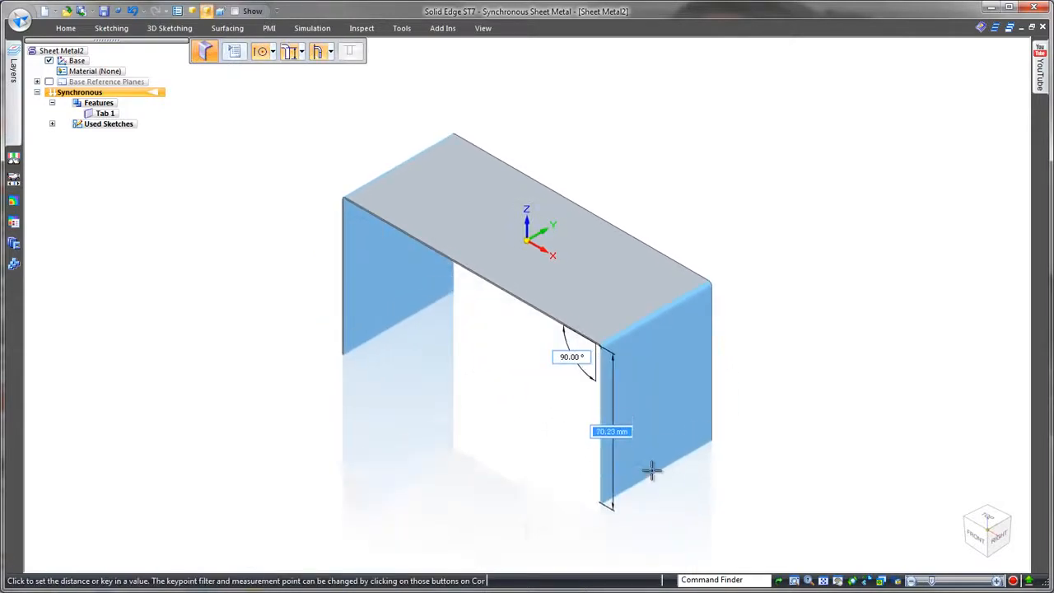
pyautogui.click(650, 485)
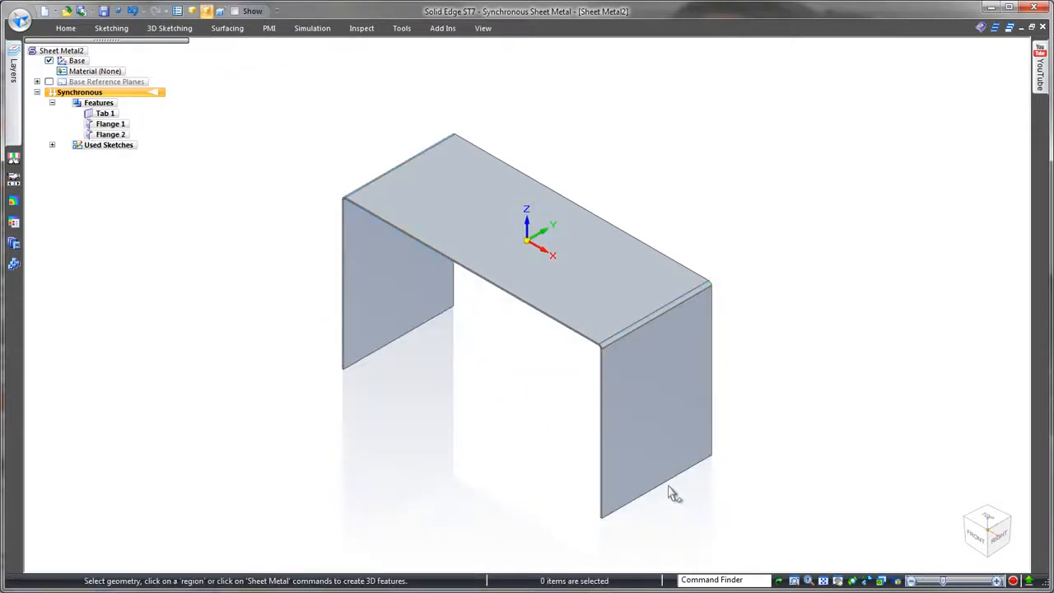
# - Add matching 90° flanges pointing outward from the lower edges of both side walls to form feet
pyautogui.click(666, 481)
pyautogui.keyDown('ctrl'); pyautogui.click(414, 343); pyautogui.keyUp('ctrl')
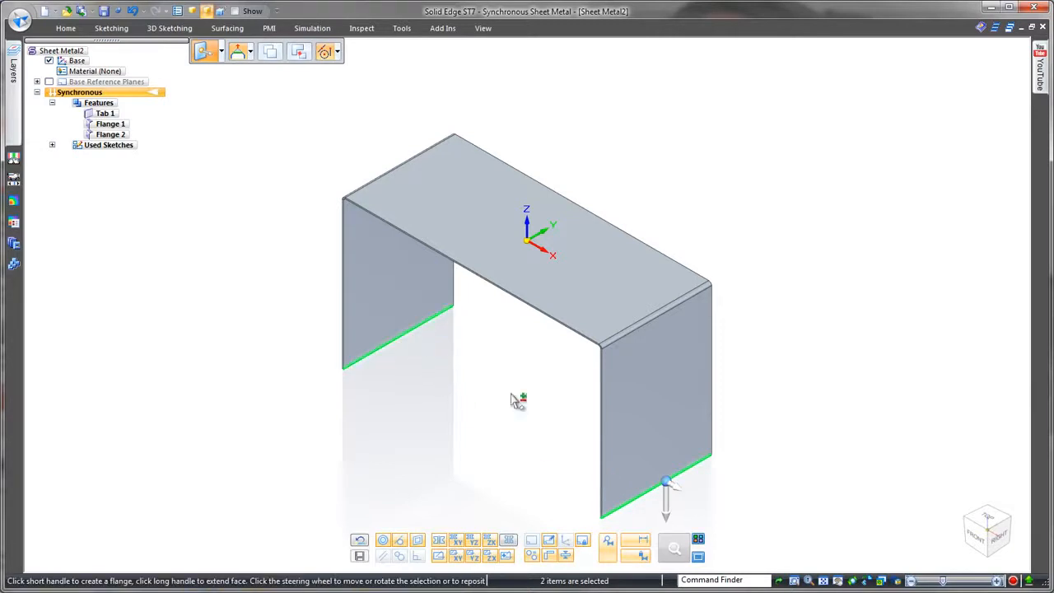
pyautogui.click(669, 492)
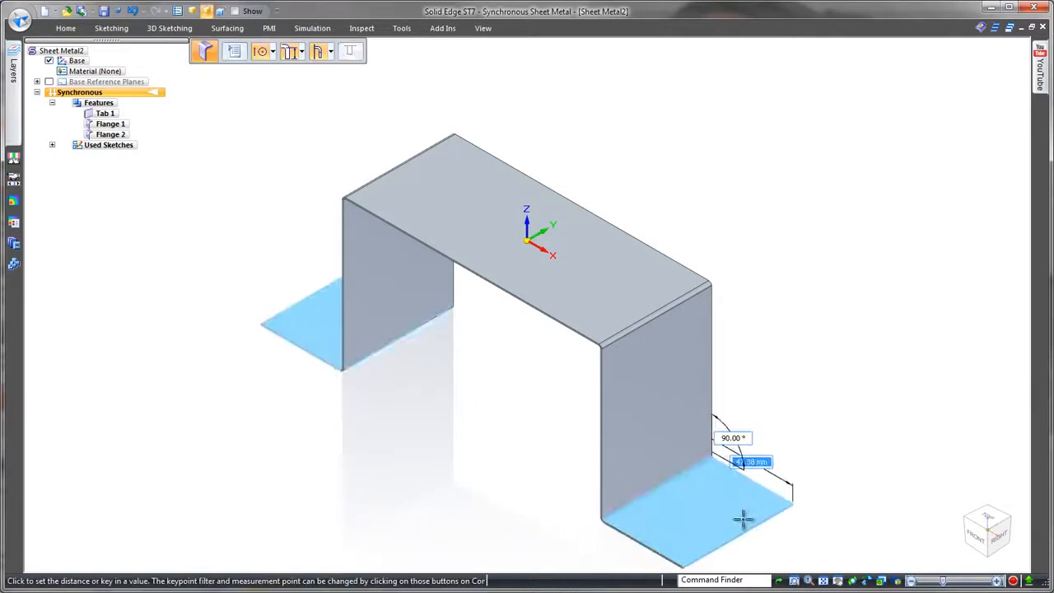
pyautogui.click(745, 521)
# - Rotate one side wall with its foot outward by about 39° around the upper bend, keeping the opposite side symmetric
pyautogui.moveTo(489, 468); pyautogui.dragTo(611, 489, button='middle')
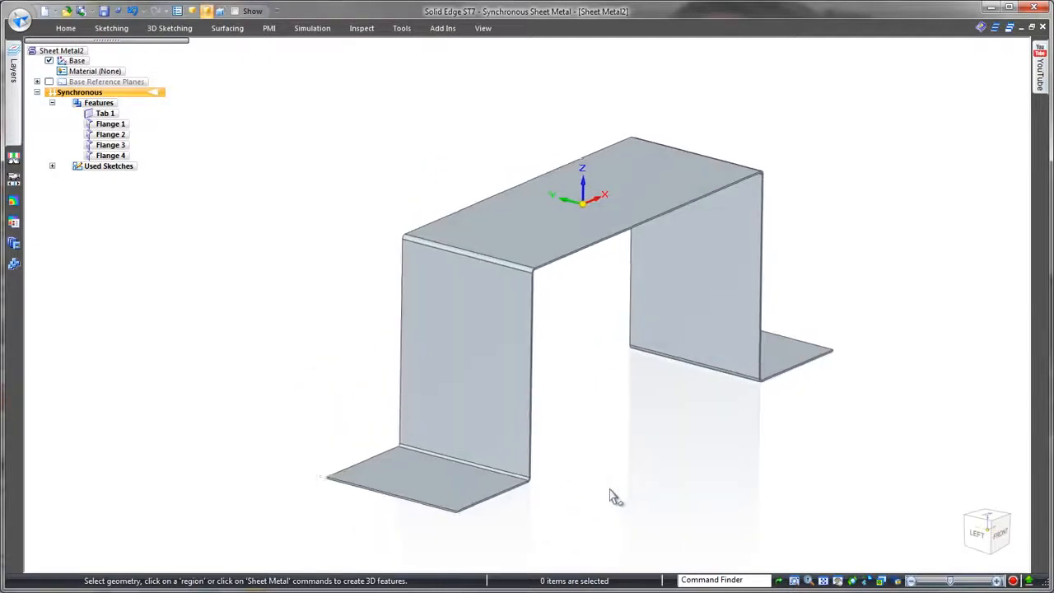
pyautogui.click(460, 492)
pyautogui.keyDown('ctrl'); pyautogui.click(482, 426); pyautogui.keyUp('ctrl')
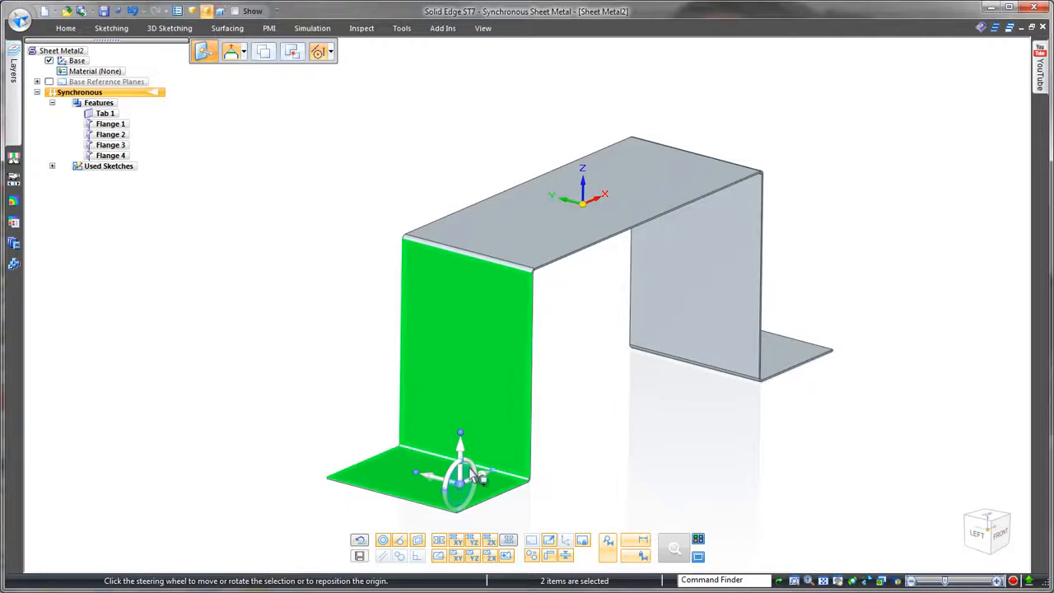
pyautogui.moveTo(476, 398); pyautogui.dragTo(499, 269)
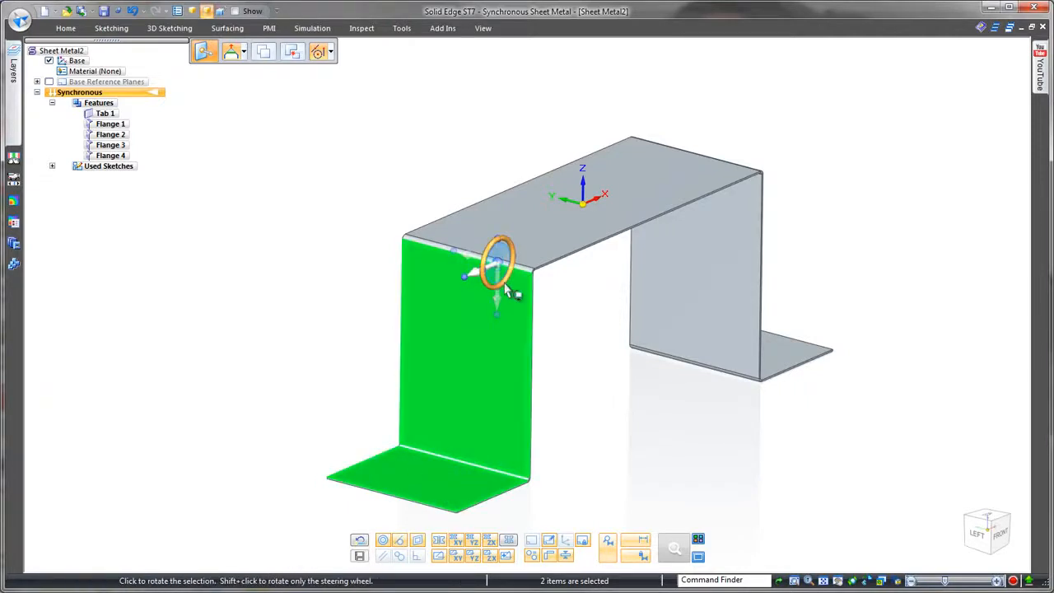
pyautogui.click(499, 290)
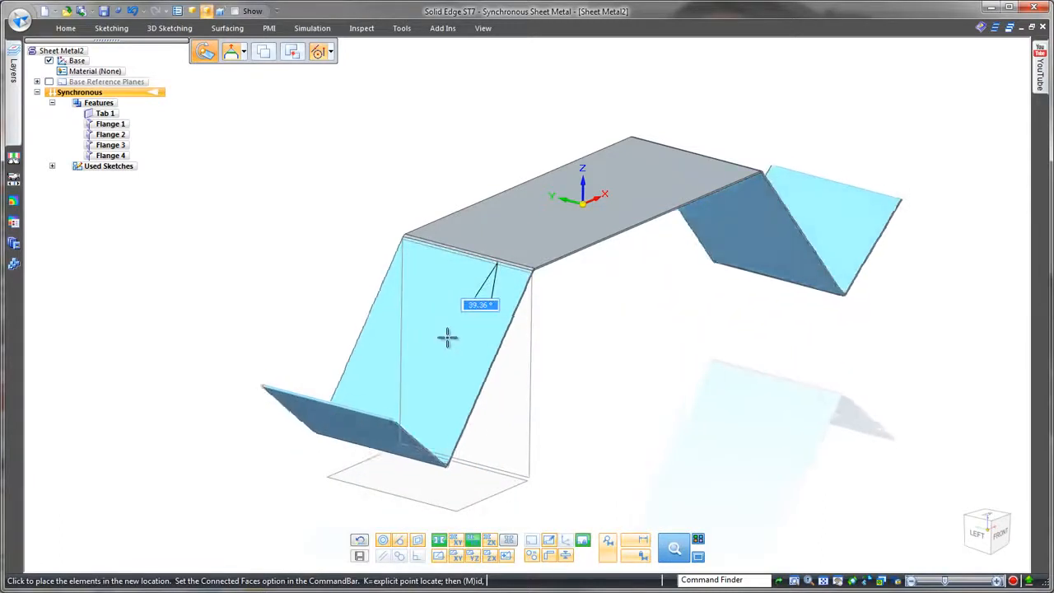
pyautogui.click(450, 346)
pyautogui.press('Escape')
# - Apply a face relationship that makes the selected tilted wall vertical and its foot horizontal on one side only
pyautogui.moveTo(626, 425); pyautogui.dragTo(571, 447, button='middle')
pyautogui.click(280, 451)
pyautogui.keyDown('ctrl'); pyautogui.click(347, 405); pyautogui.keyUp('ctrl')
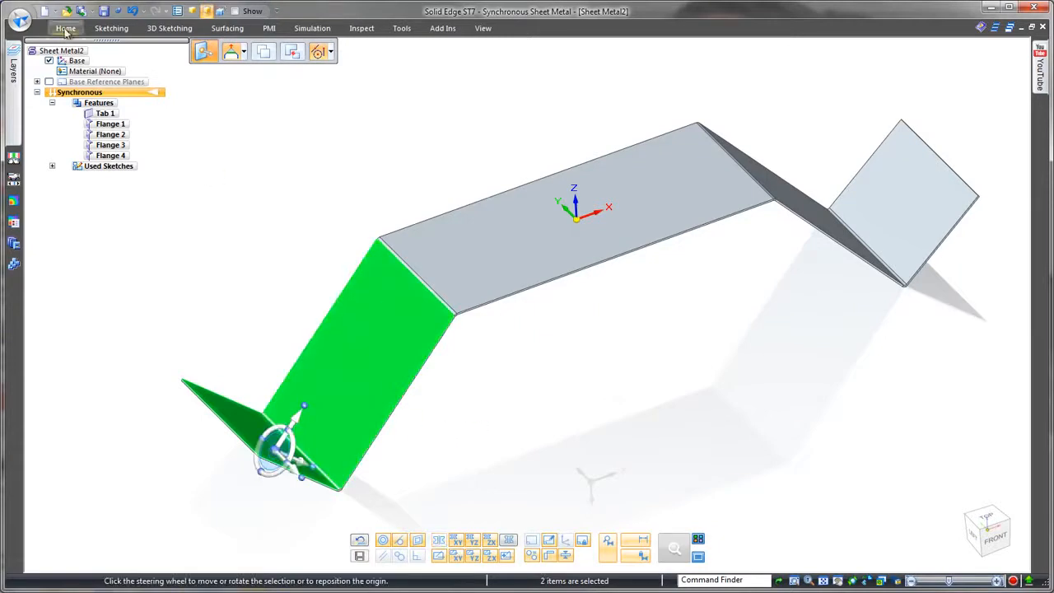
pyautogui.click(66, 28)
pyautogui.click(768, 78)
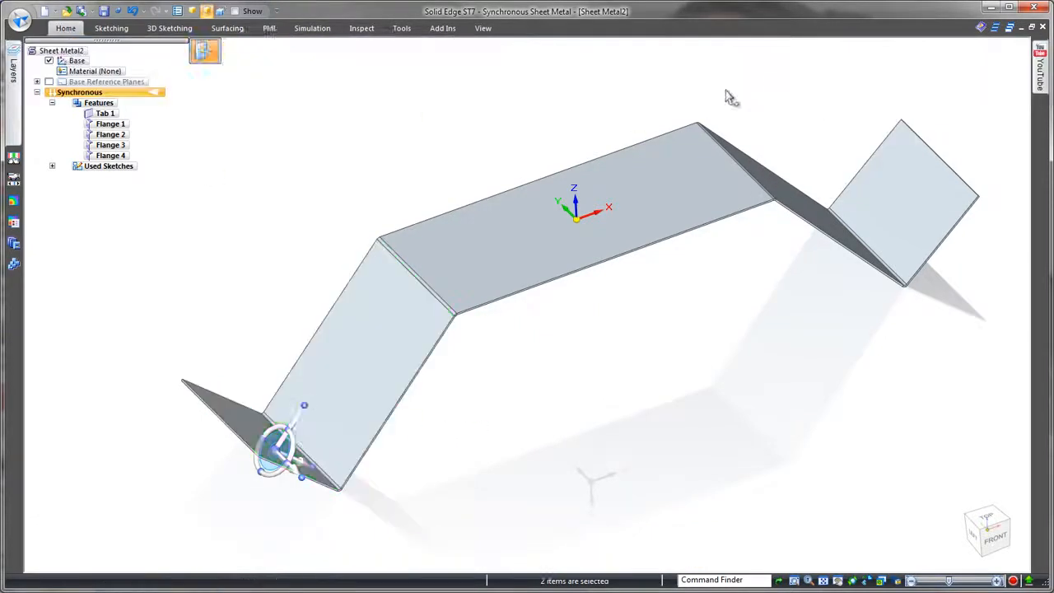
pyautogui.click(385, 327)
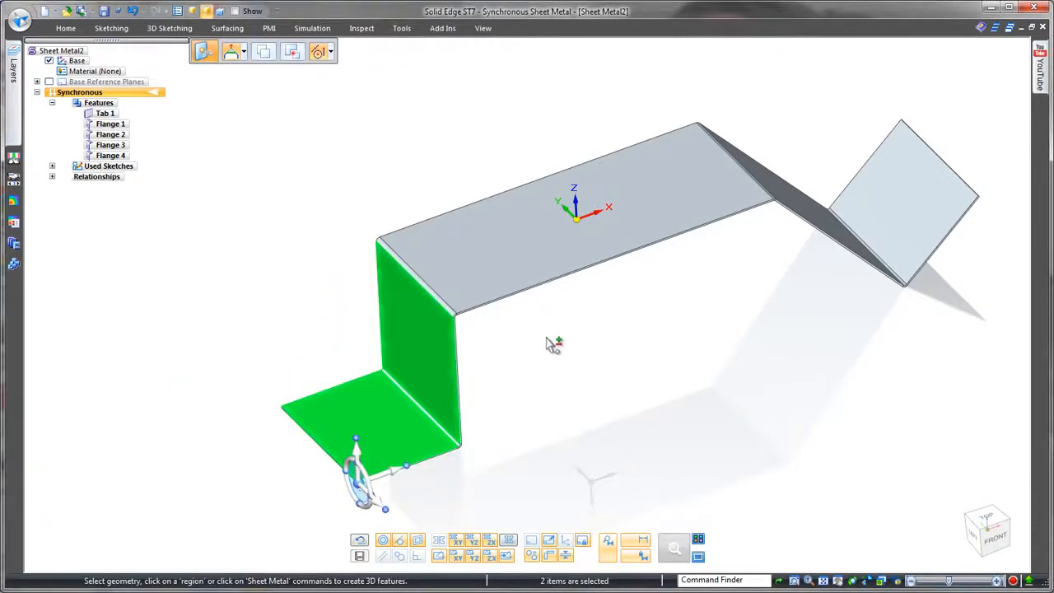
pyautogui.click(577, 363)
# - Sketch a straight line down the middle of the vertical wall's outer face, stopping short of both bends
pyautogui.moveTo(520, 329); pyautogui.dragTo(516, 355, button='middle')
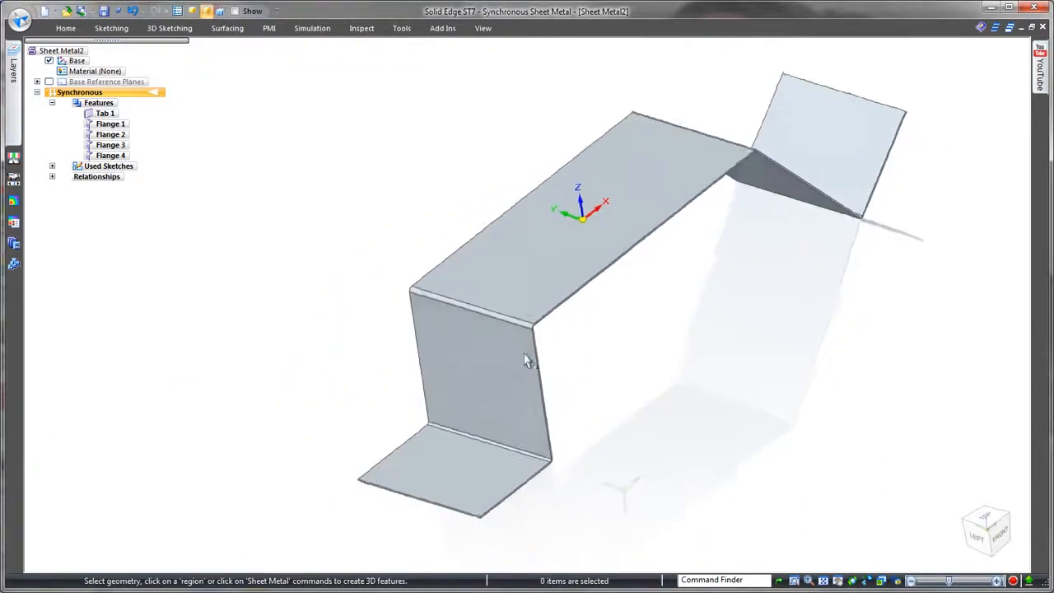
pyautogui.scroll(2, 516, 355)
pyautogui.moveTo(622, 378); pyautogui.dragTo(656, 365, button='middle')
pyautogui.rightClick(651, 330)
pyautogui.click(681, 322)
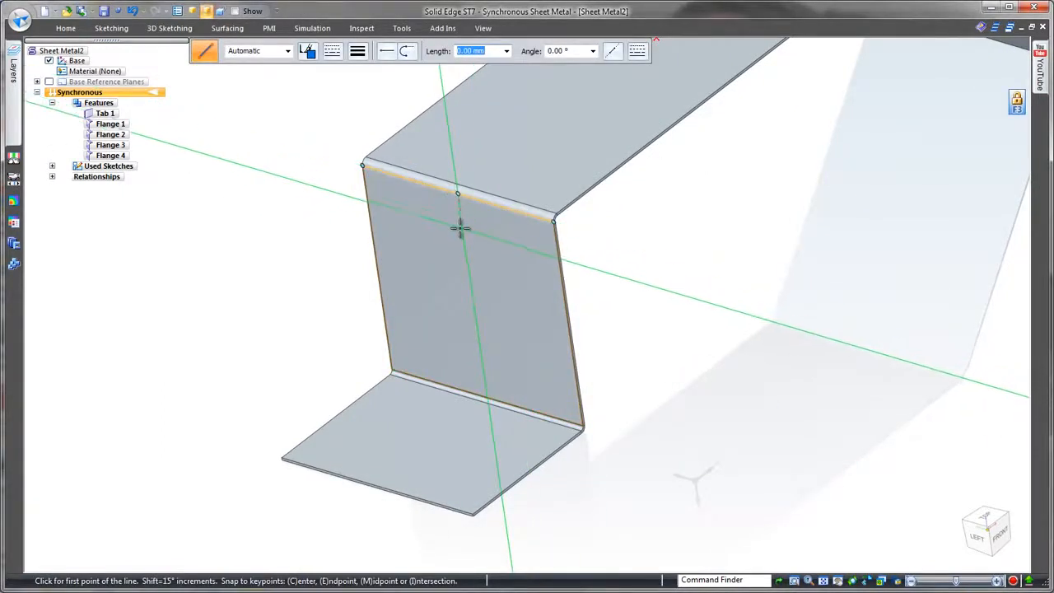
pyautogui.click(463, 233)
pyautogui.click(483, 371)
pyautogui.press('Escape')
# - Create an outward bead along the sketched line on the vertical wall using a saved bead setting
pyautogui.click(68, 29)
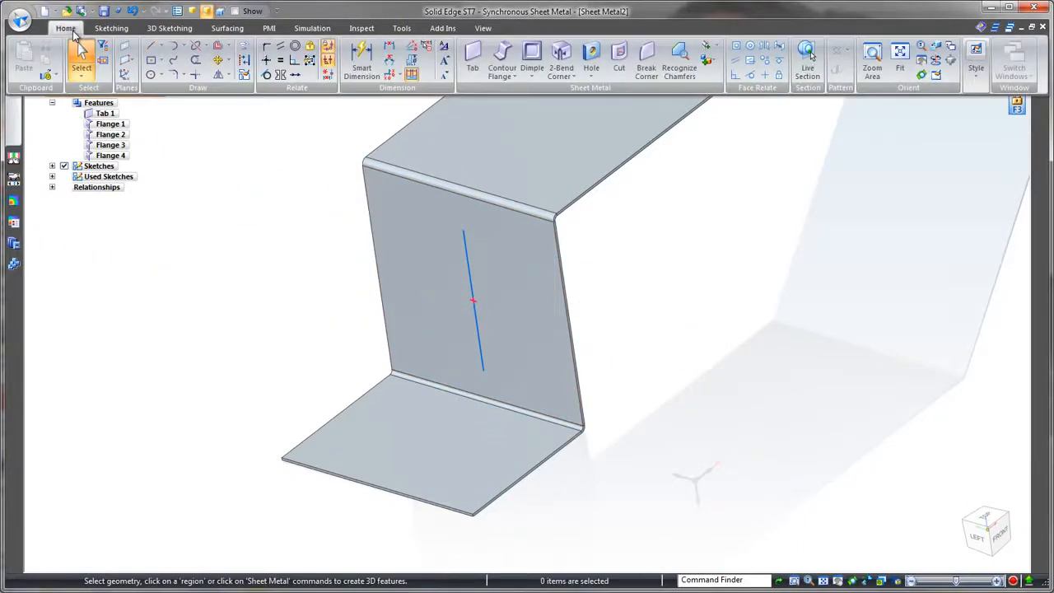
pyautogui.click(534, 77)
pyautogui.click(550, 134)
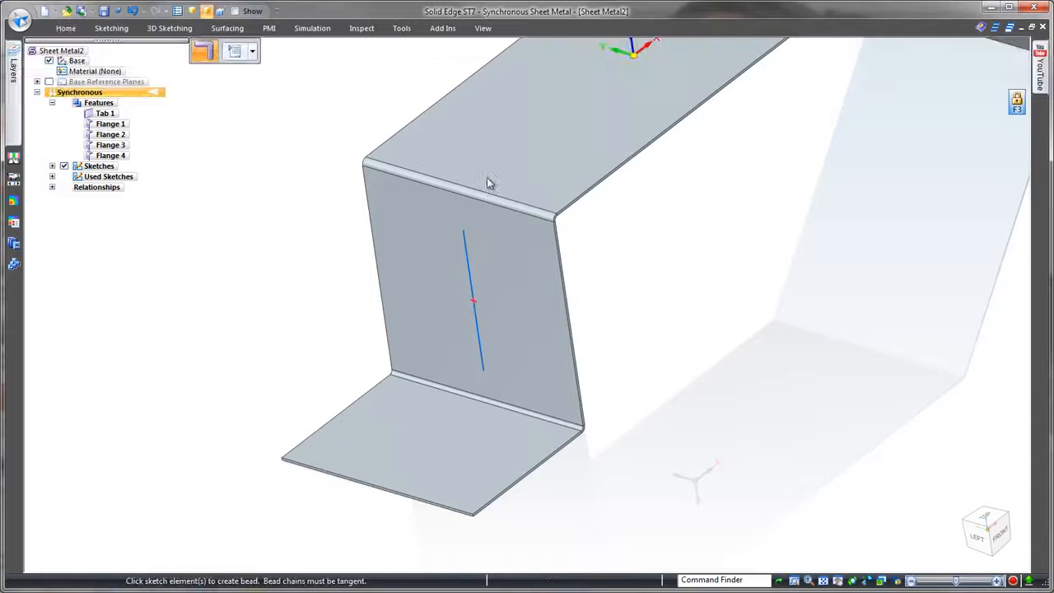
pyautogui.click(466, 256)
pyautogui.click(236, 51)
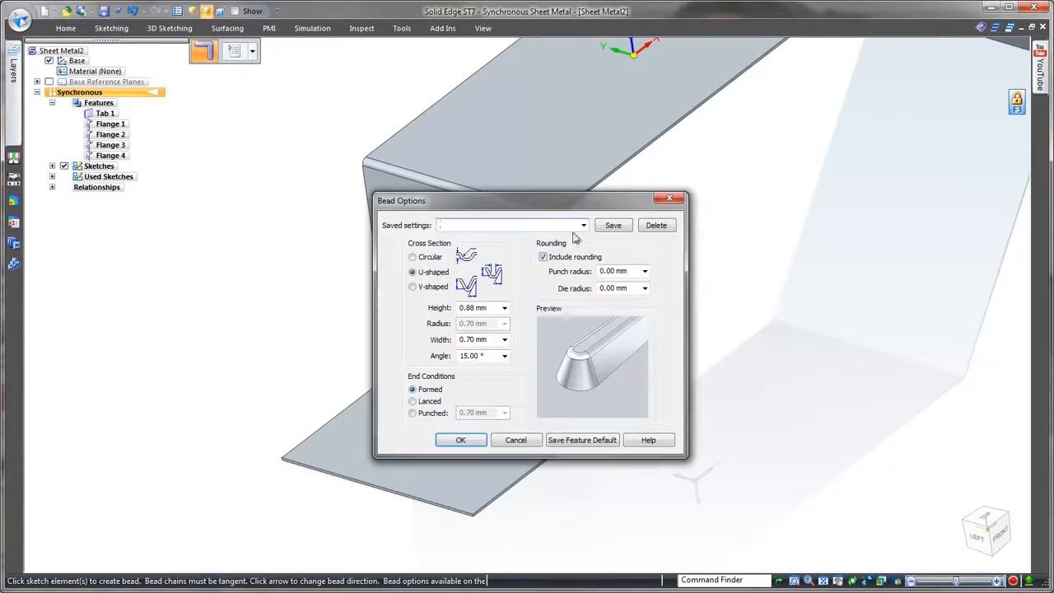
pyautogui.click(579, 237)
pyautogui.click(462, 440)
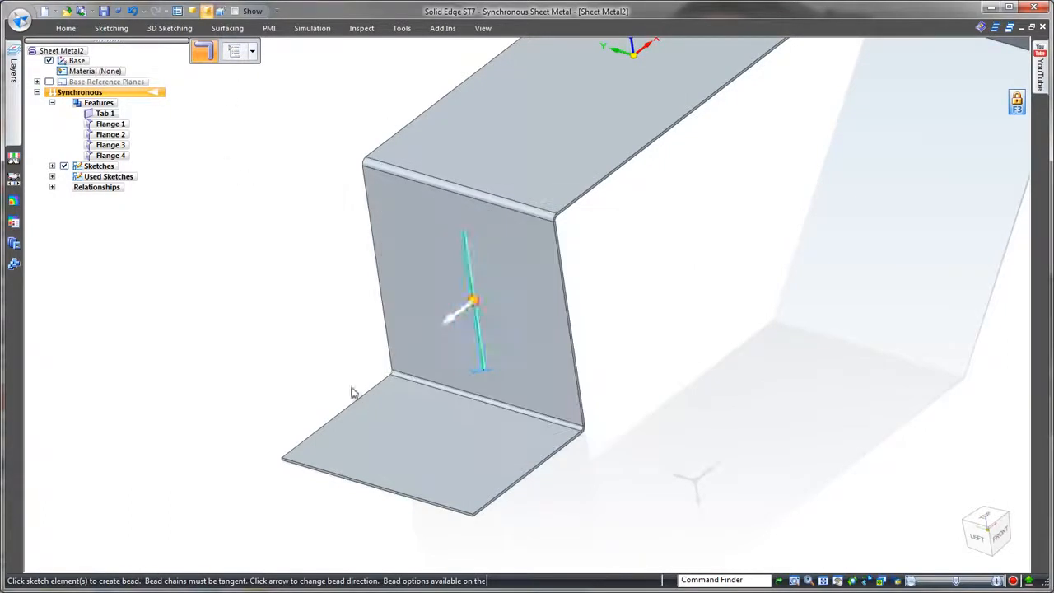
pyautogui.rightClick(305, 313)
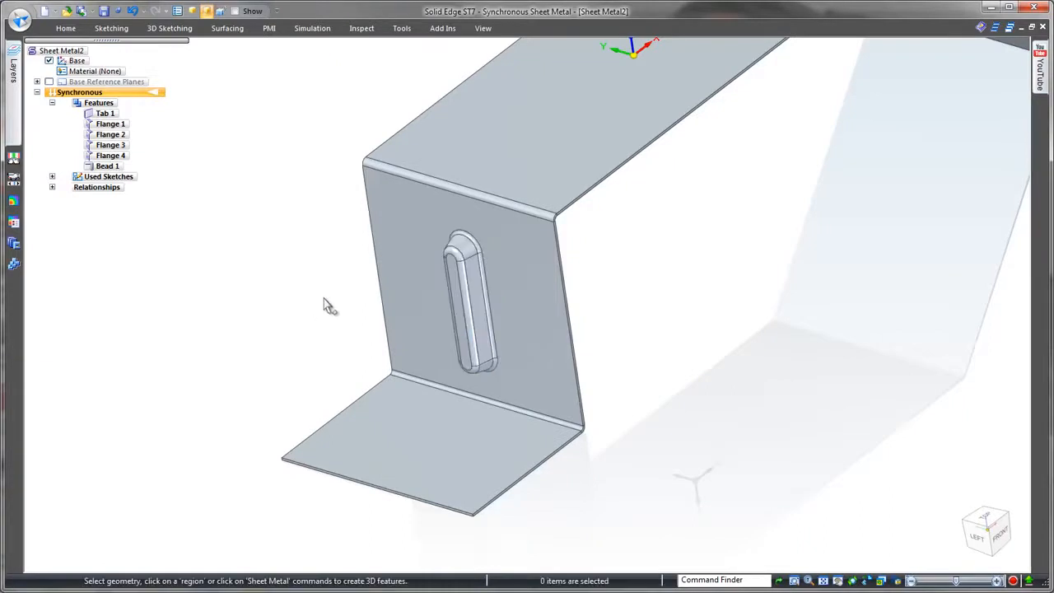
# - Sketch a long narrow rectangle in the top face's plane, running from beside the origin past the end of the tilted side's foot
pyautogui.scroll(-2, 305, 322)
pyautogui.moveTo(306, 322); pyautogui.dragTo(490, 138, button='middle')
pyautogui.moveTo(488, 132); pyautogui.dragTo(509, 152, button='right')
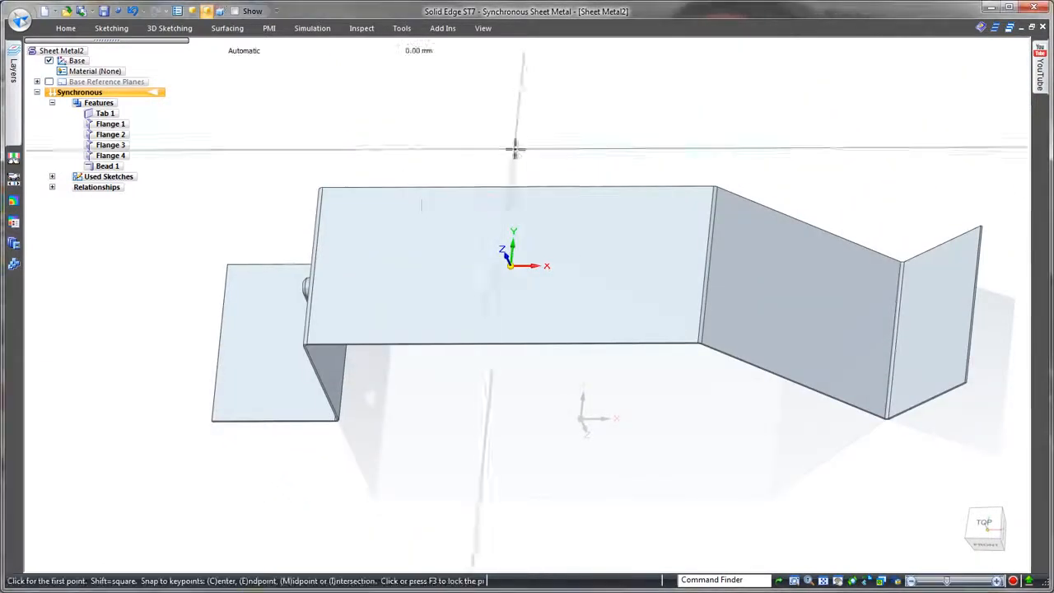
pyautogui.press('F3')
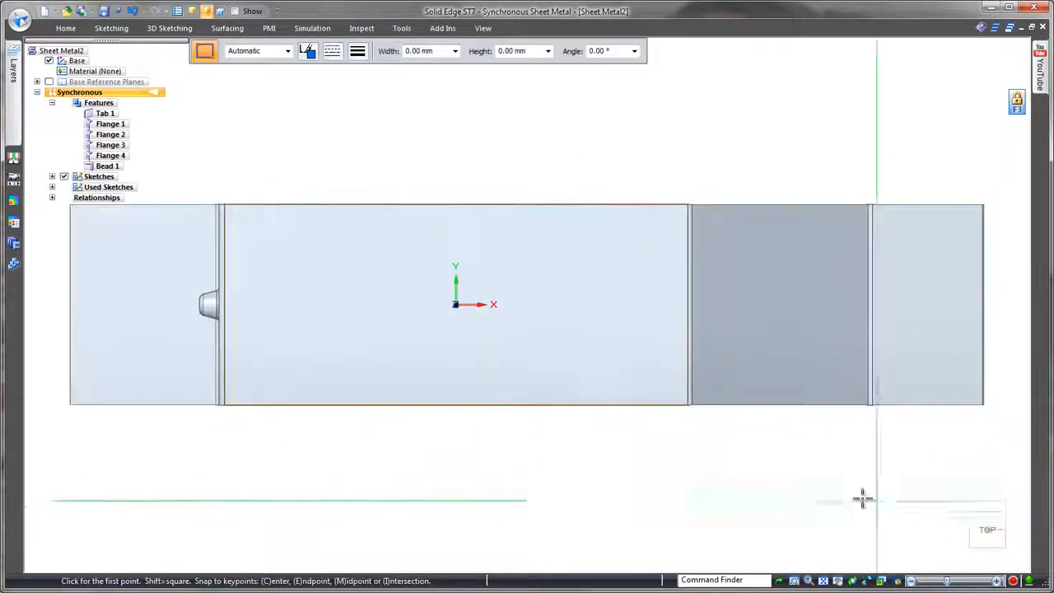
pyautogui.keyDown('shift'); pyautogui.moveTo(829, 485); pyautogui.dragTo(640, 464, button='middle'); pyautogui.keyUp('shift')
pyautogui.moveTo(343, 257); pyautogui.dragTo(882, 308)
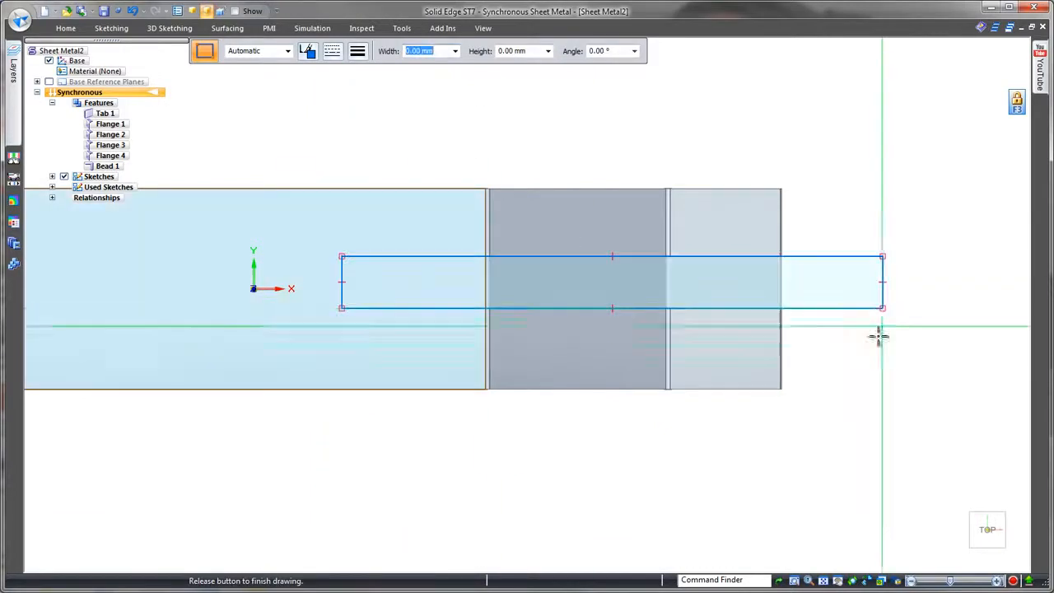
pyautogui.press('Escape')
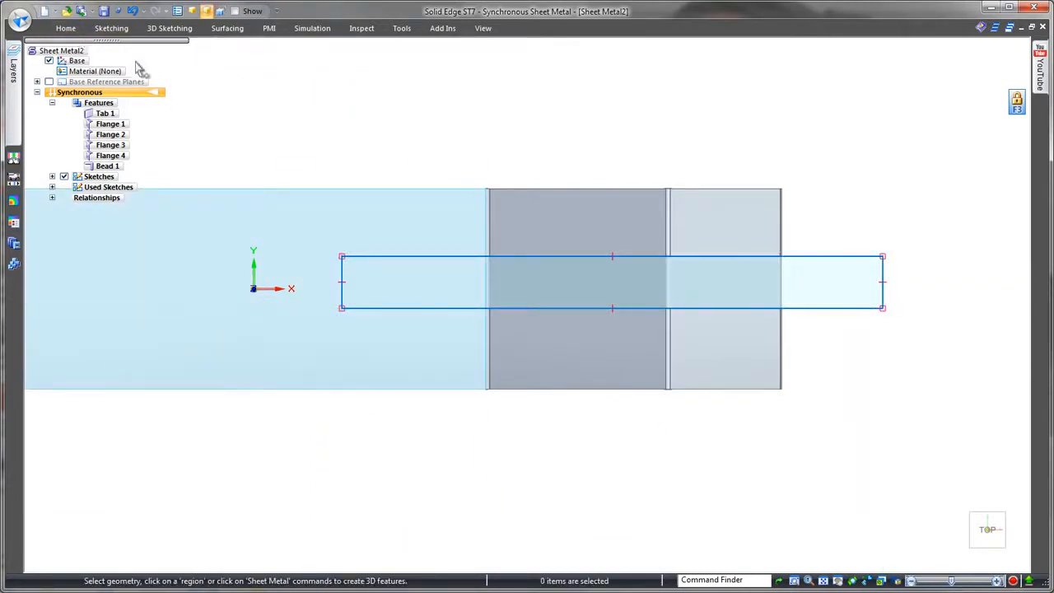
# - Align the midpoint of the rectangle's short side horizontally with the origin
pyautogui.click(65, 28)
pyautogui.click(323, 43)
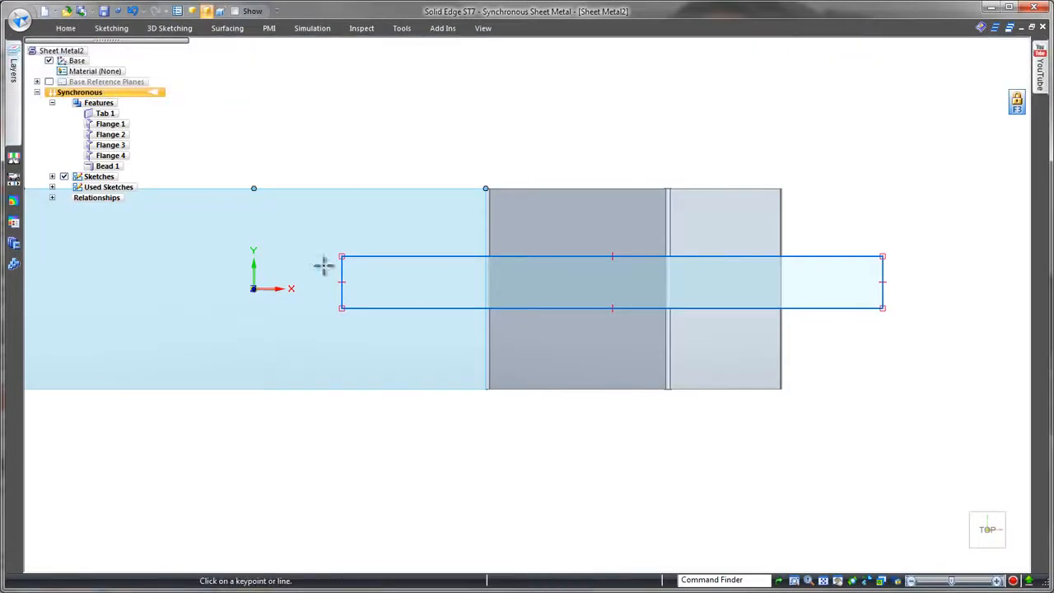
pyautogui.click(255, 289)
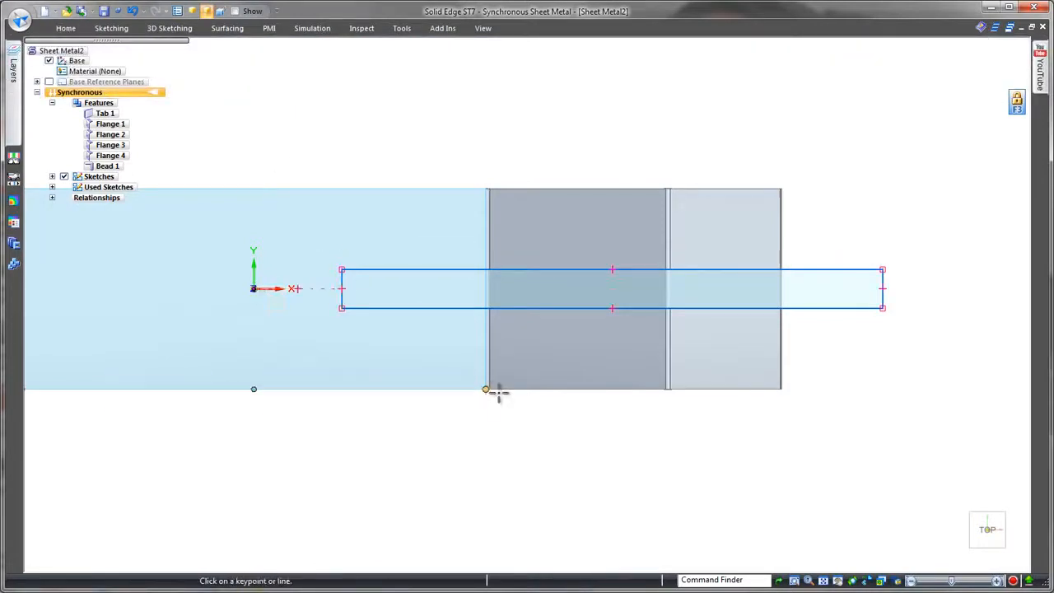
# - Dimension the rectangle's short side and set it to 16 mm
pyautogui.moveTo(897, 382); pyautogui.dragTo(893, 332, button='right')
pyautogui.click(883, 296)
pyautogui.click(914, 284)
pyautogui.press('Return')
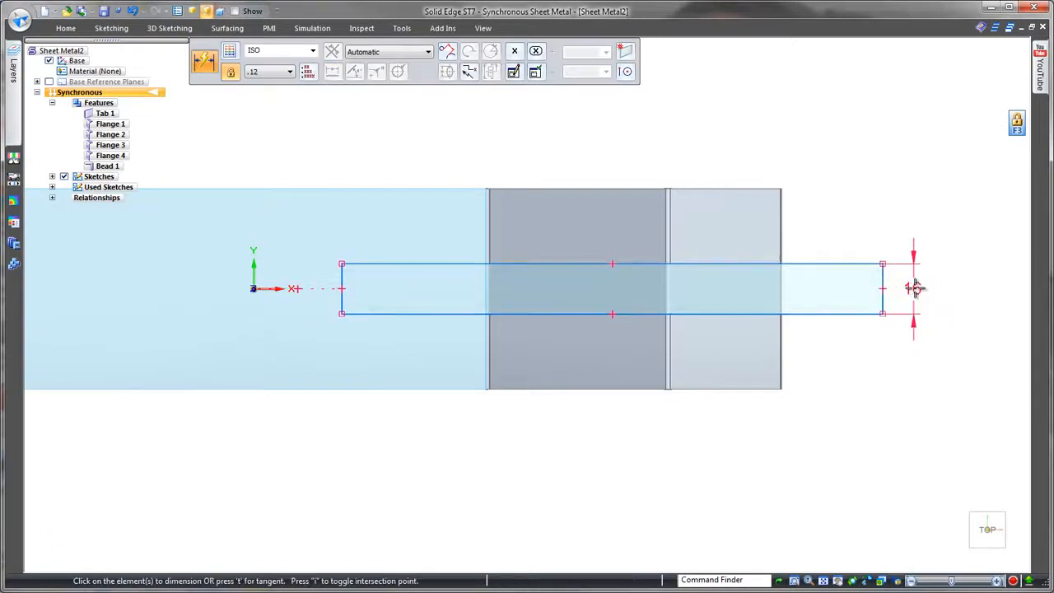
pyautogui.press('Escape')
# - Cut the 16 mm wide rectangle region as a finite-extent cut wrapped across the bends of the tilted side and its foot
pyautogui.moveTo(835, 433); pyautogui.dragTo(832, 443, button='middle')
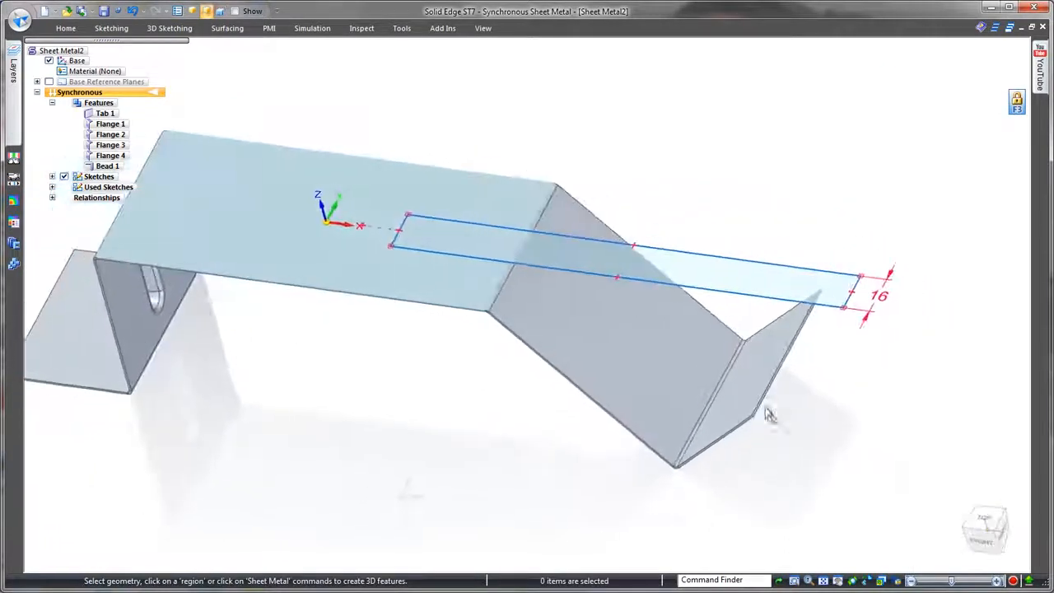
pyautogui.click(478, 248)
pyautogui.click(553, 257)
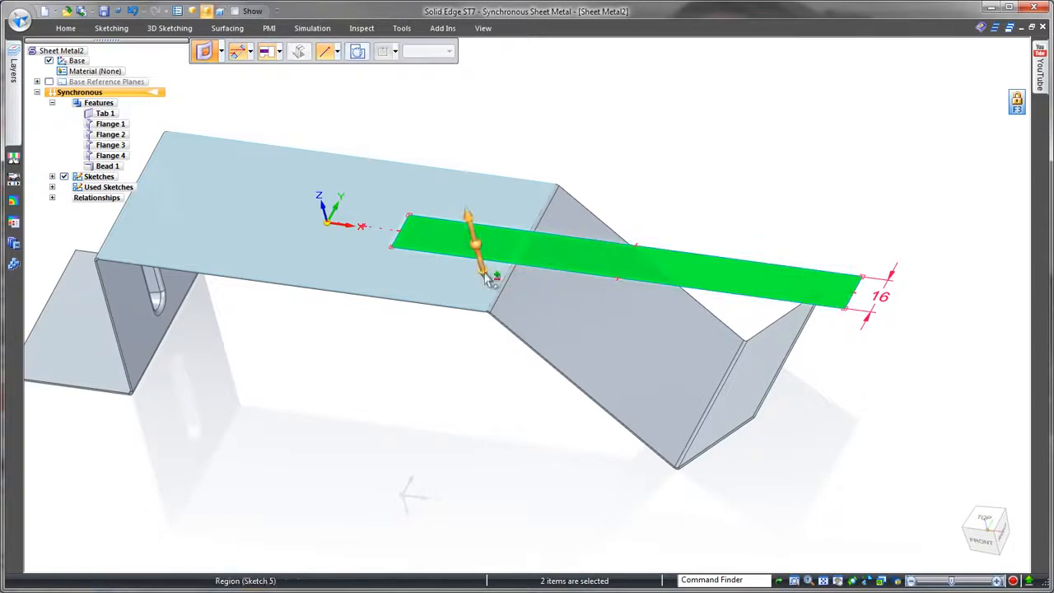
pyautogui.click(483, 273)
pyautogui.click(275, 51)
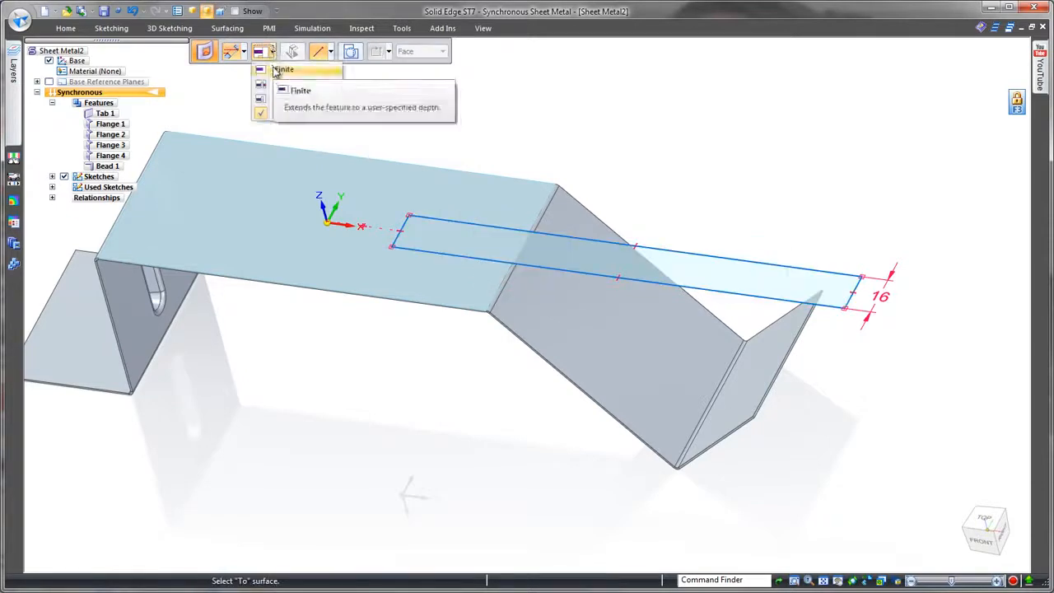
pyautogui.click(272, 67)
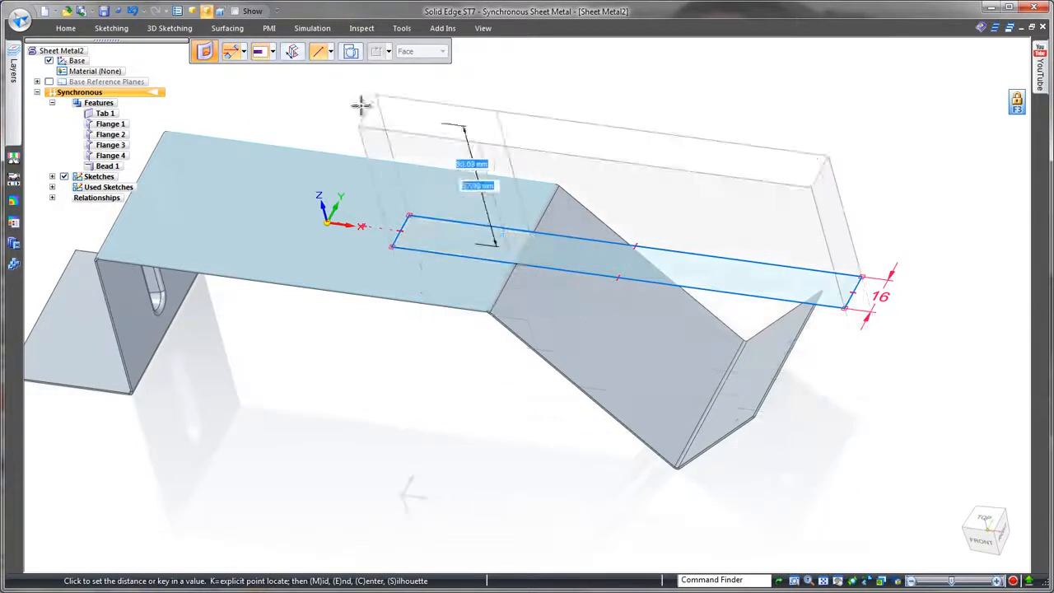
pyautogui.click(414, 135)
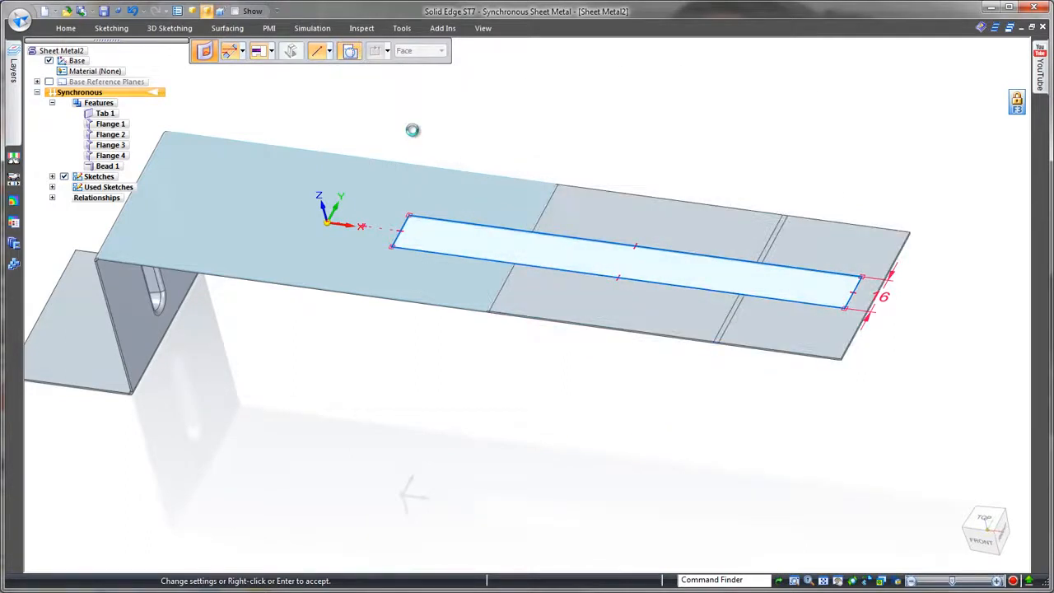
pyautogui.rightClick(414, 133)
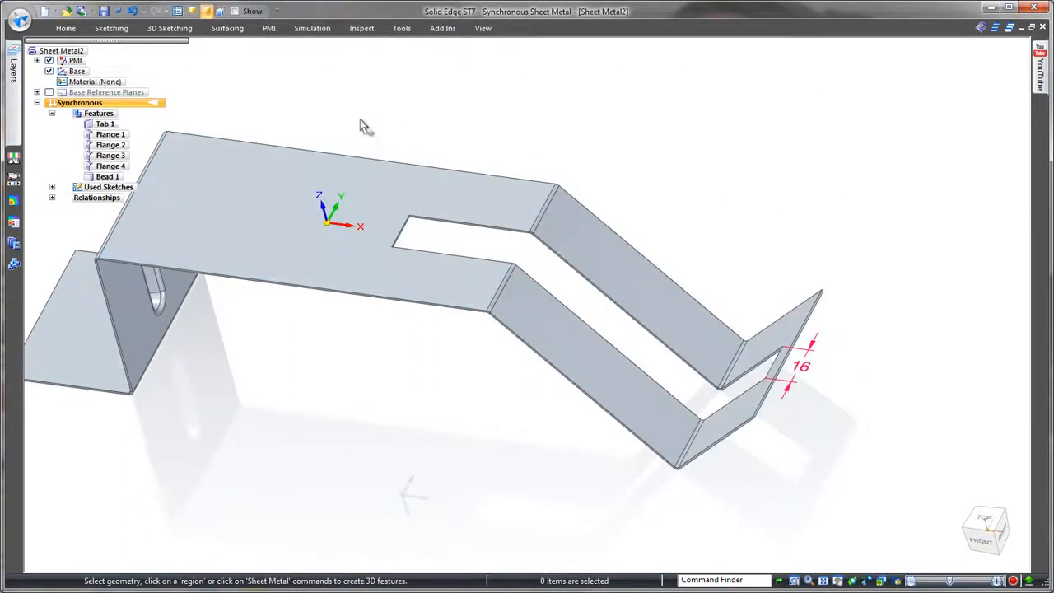
# - Add a 90° flange downward from the inner end edge of the slot in the top face
pyautogui.moveTo(169, 67); pyautogui.dragTo(678, 165, button='middle')
pyautogui.click(593, 223)
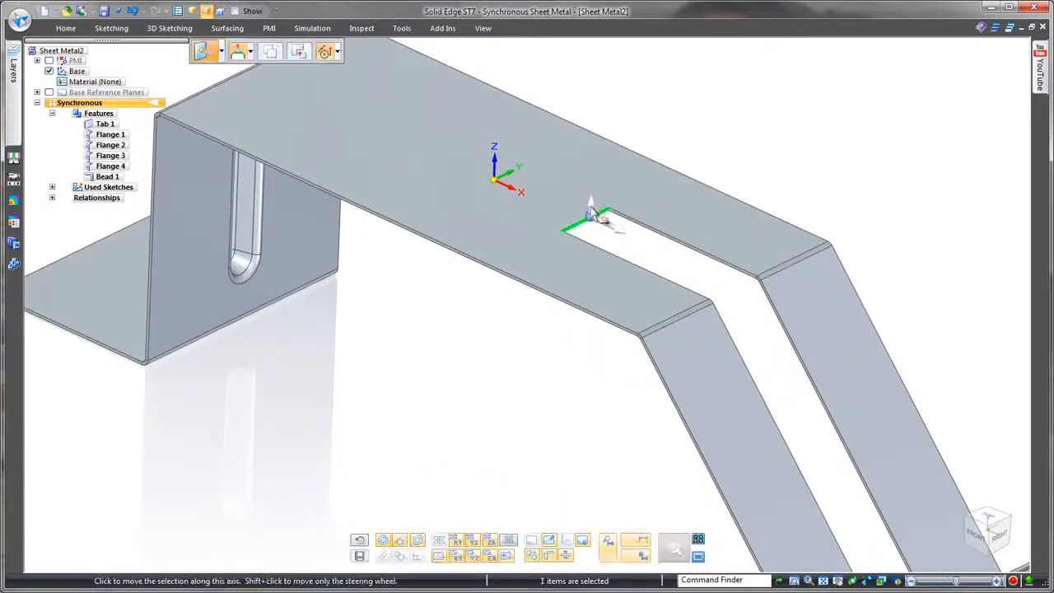
pyautogui.click(593, 208)
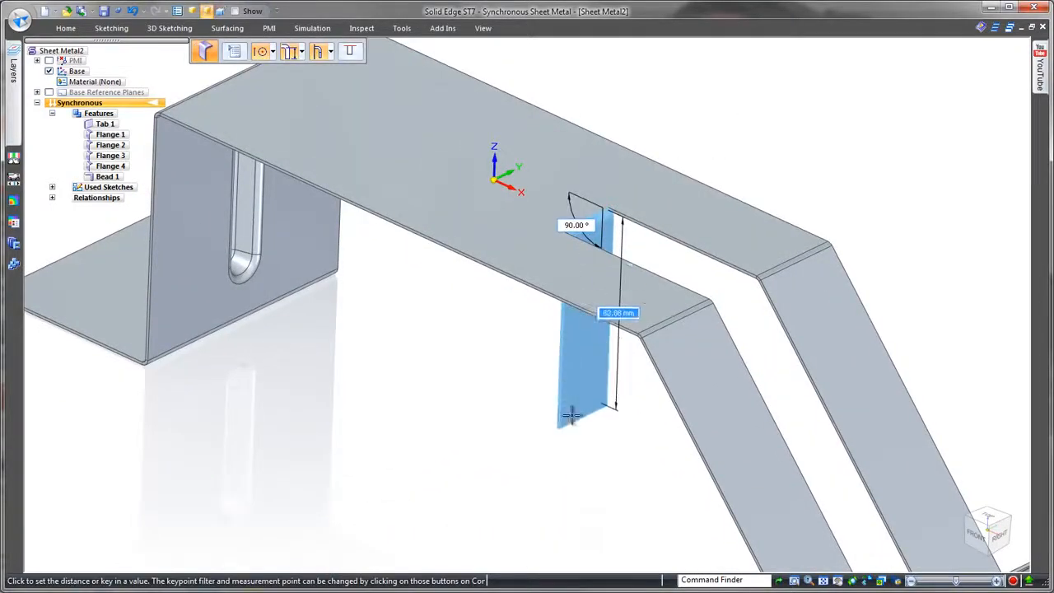
pyautogui.click(579, 425)
# - Add a short flange from the lower edge of the slot's downward flange, pointing toward the tilted side
pyautogui.click(576, 423)
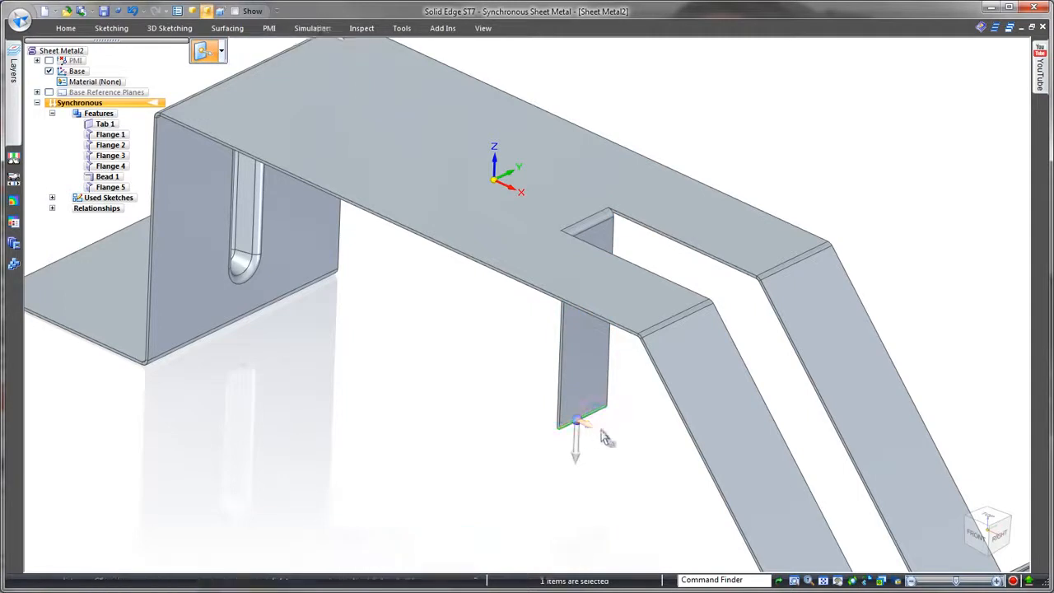
pyautogui.click(596, 434)
pyautogui.click(631, 447)
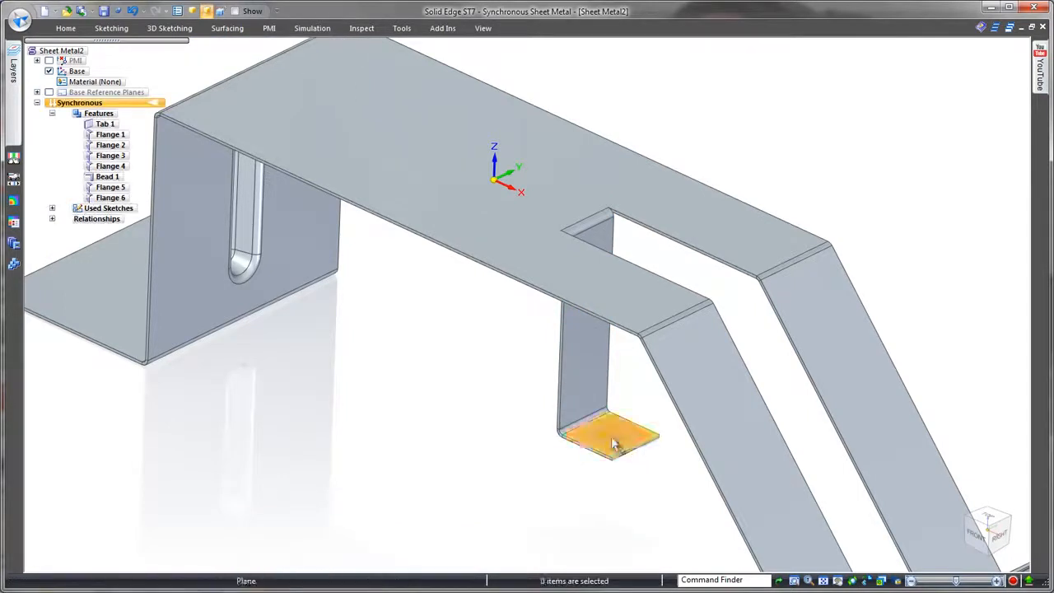
# - Rotate the slot's two flanges together about the bend at the slot's end, swinging them under the top face
pyautogui.click(607, 431)
pyautogui.keyDown('ctrl'); pyautogui.click(576, 395); pyautogui.keyUp('ctrl')
pyautogui.click(609, 429)
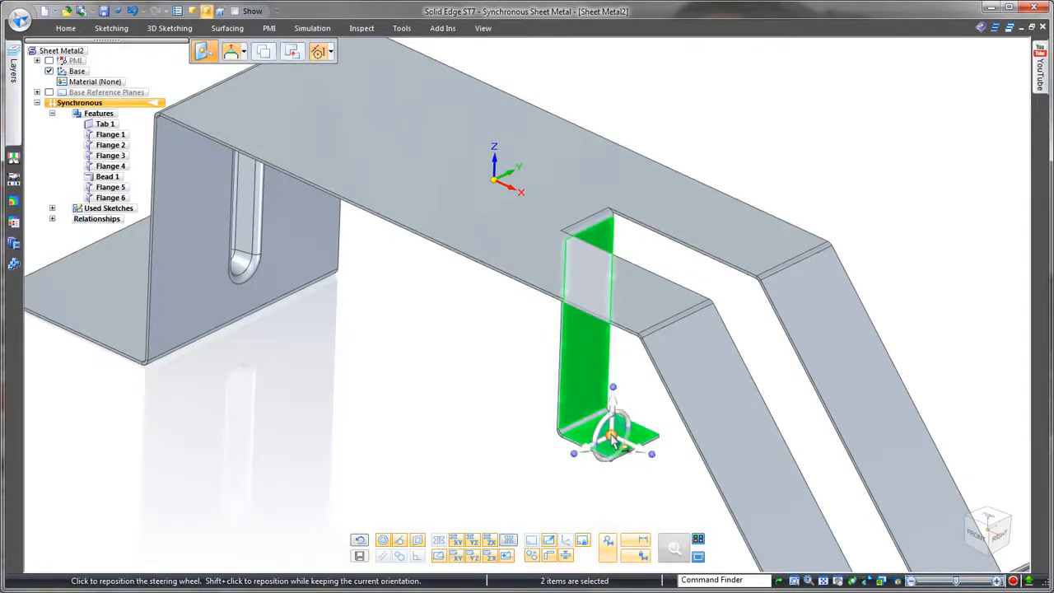
pyautogui.click(582, 226)
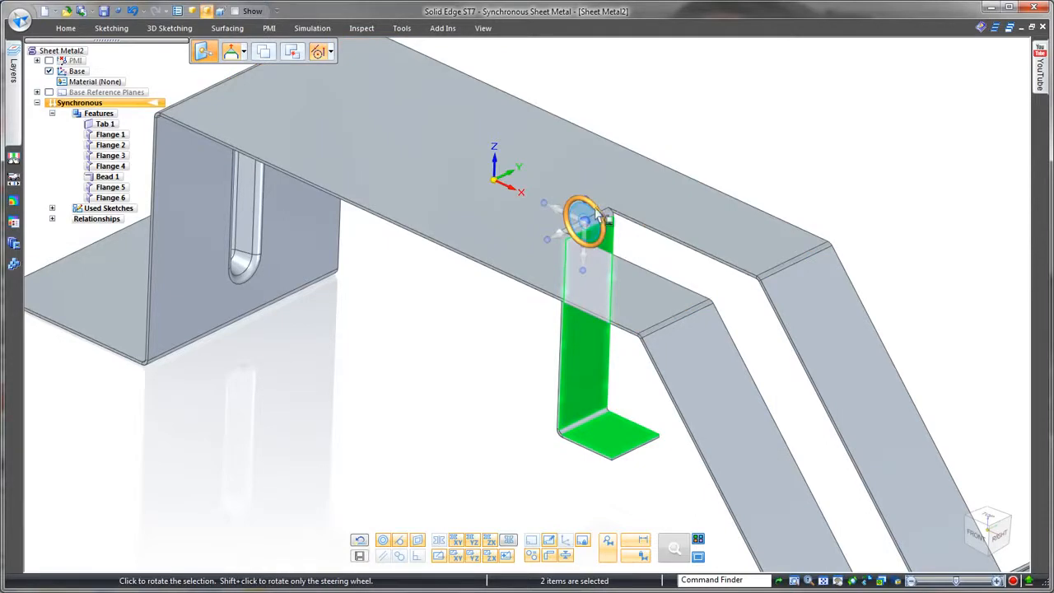
pyautogui.click(601, 216)
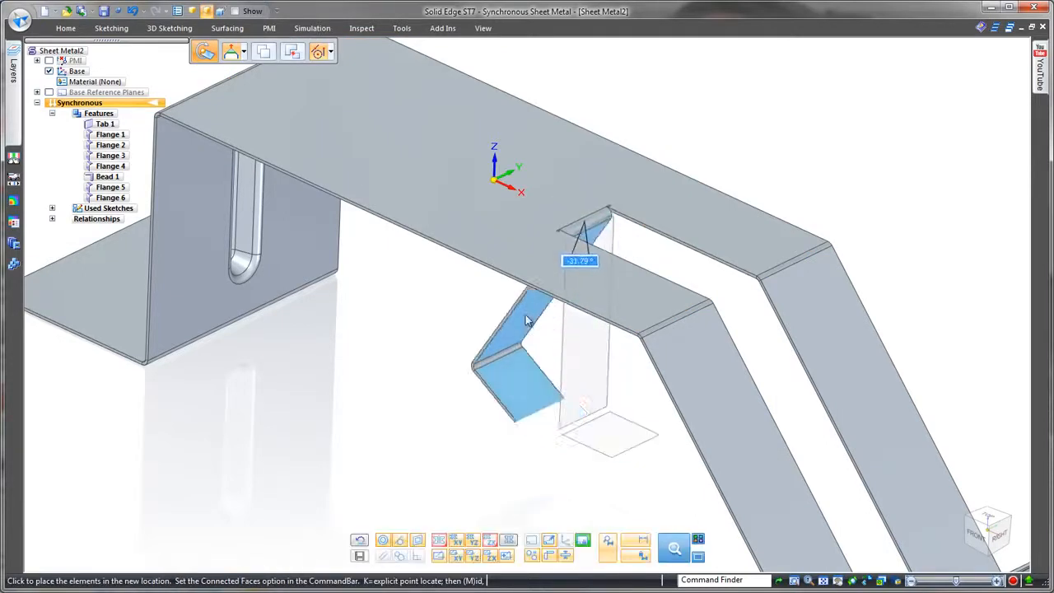
pyautogui.click(494, 306)
pyautogui.press('Escape')
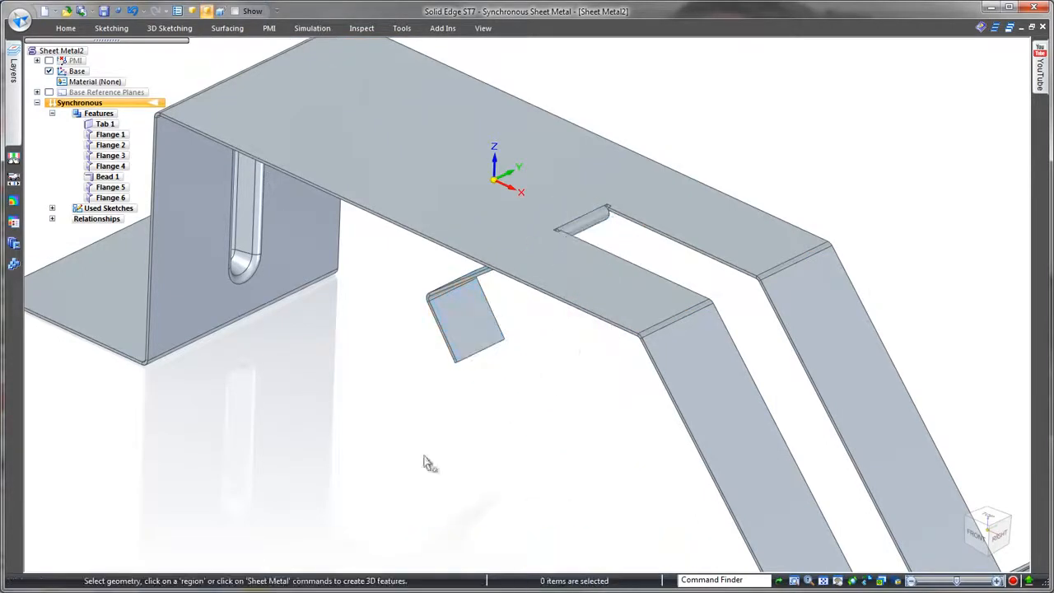
# - Add a partial-width 90° flange about 44 mm long downward from the top face's long side edge near the beaded wall
pyautogui.moveTo(557, 387); pyautogui.dragTo(584, 332, button='middle')
pyautogui.click(677, 247)
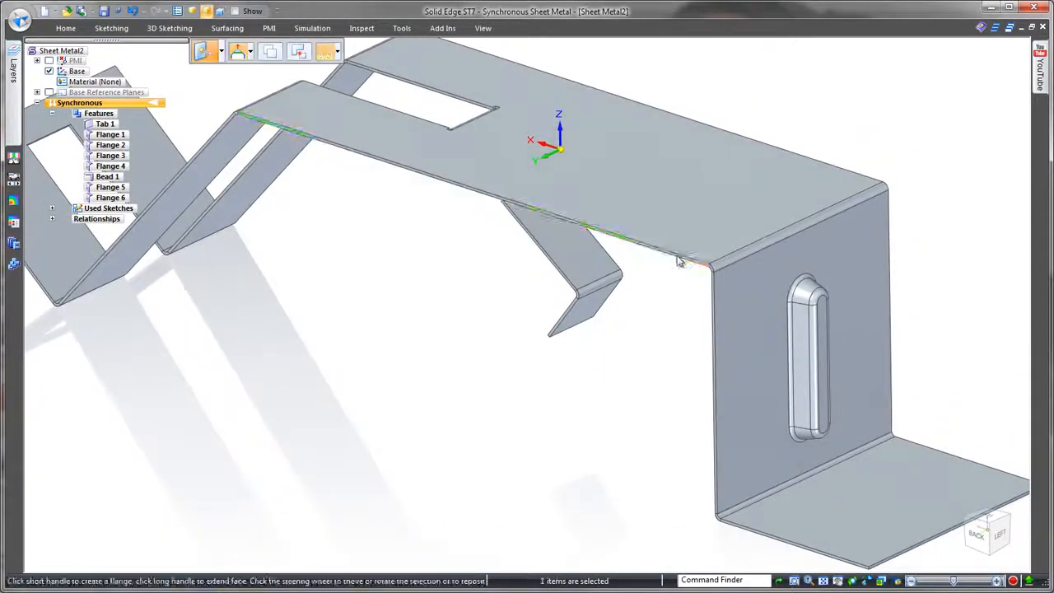
pyautogui.click(677, 243)
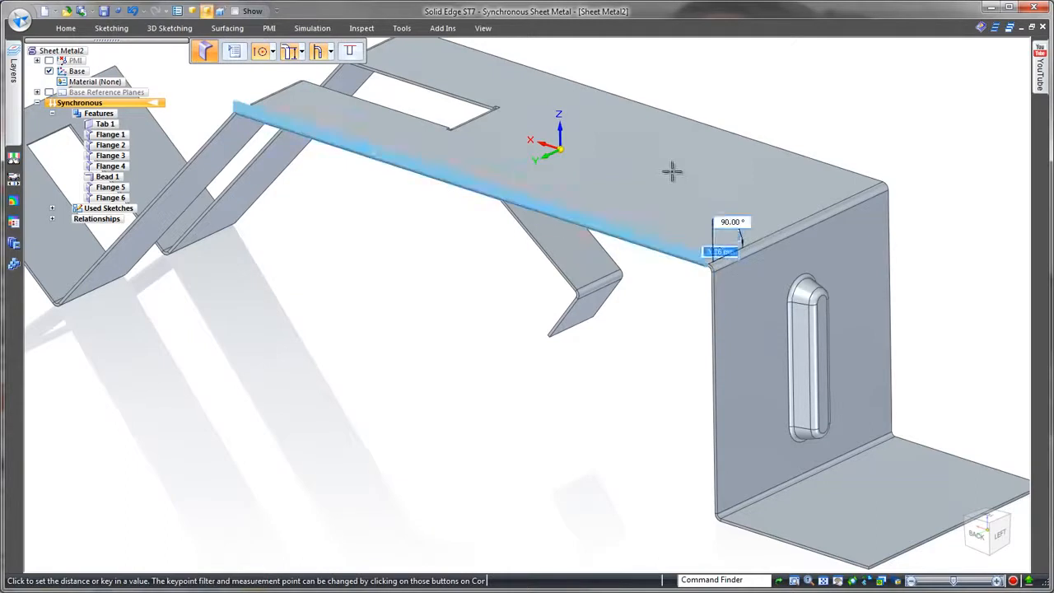
pyautogui.click(332, 52)
pyautogui.click(362, 69)
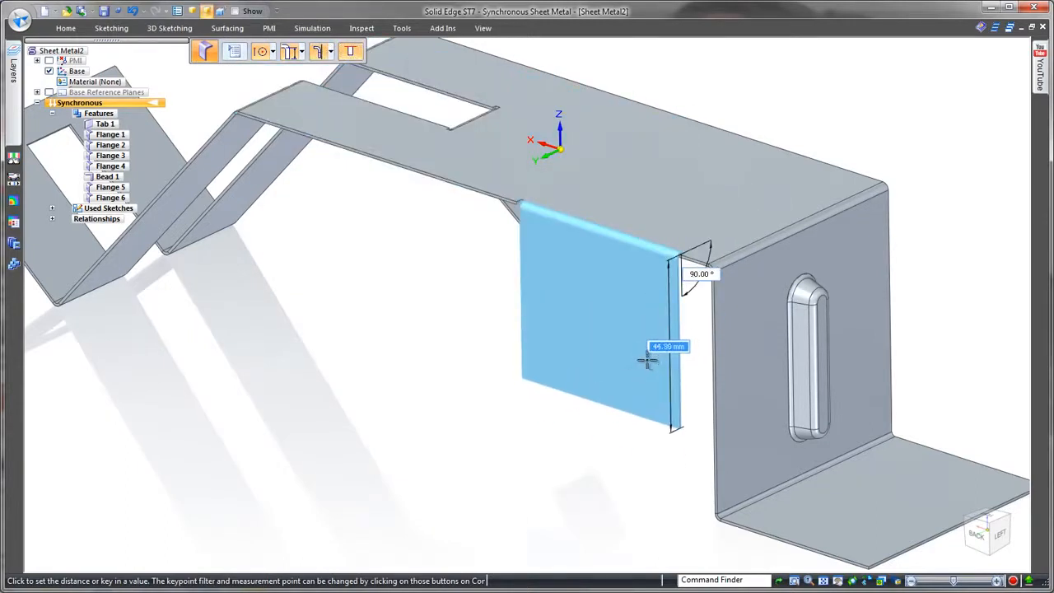
pyautogui.click(646, 360)
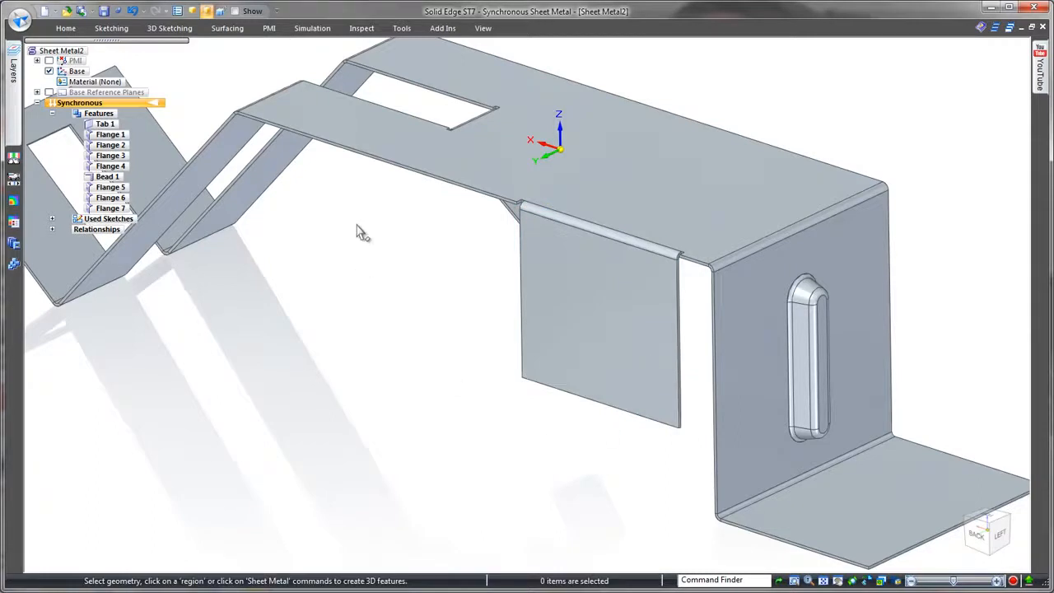
# - Add a partial-width 90° flange upward from the same long side edge, beside the slot
pyautogui.click(317, 145)
pyautogui.click(318, 134)
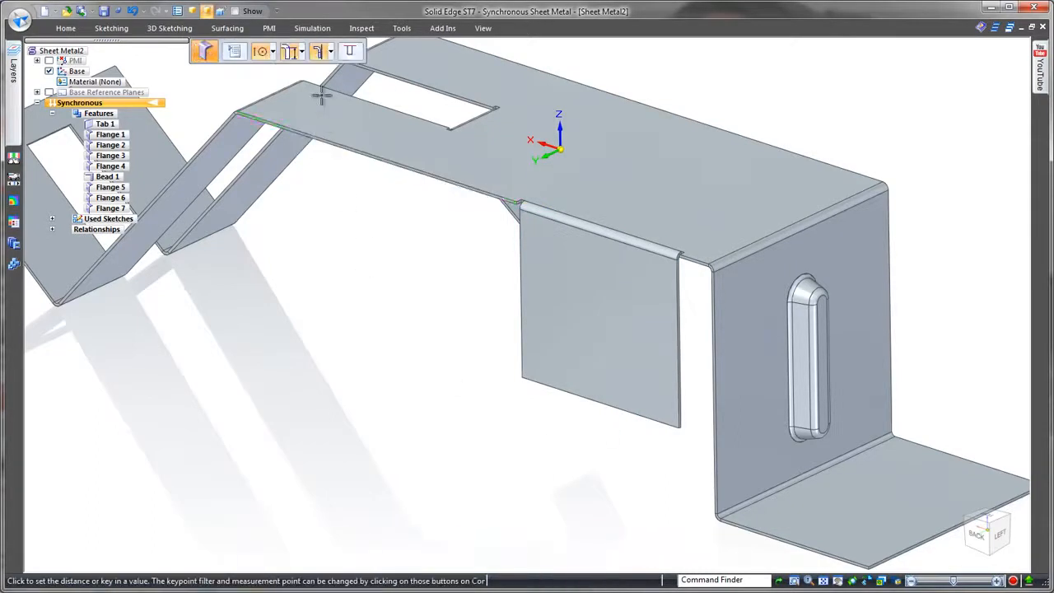
pyautogui.click(352, 58)
pyautogui.keyDown('ctrl'); pyautogui.scroll(5, 369, 70); pyautogui.keyUp('ctrl')
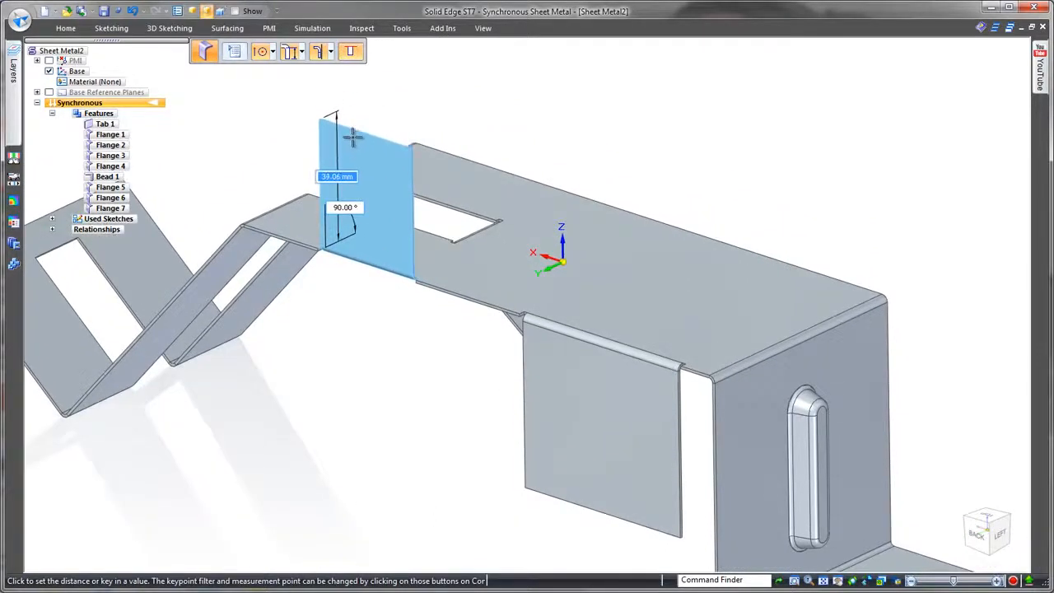
pyautogui.click(352, 138)
# - Mirror the upward side flange about the XZ base plane onto the opposite side of the top face
pyautogui.click(124, 219)
pyautogui.click(67, 29)
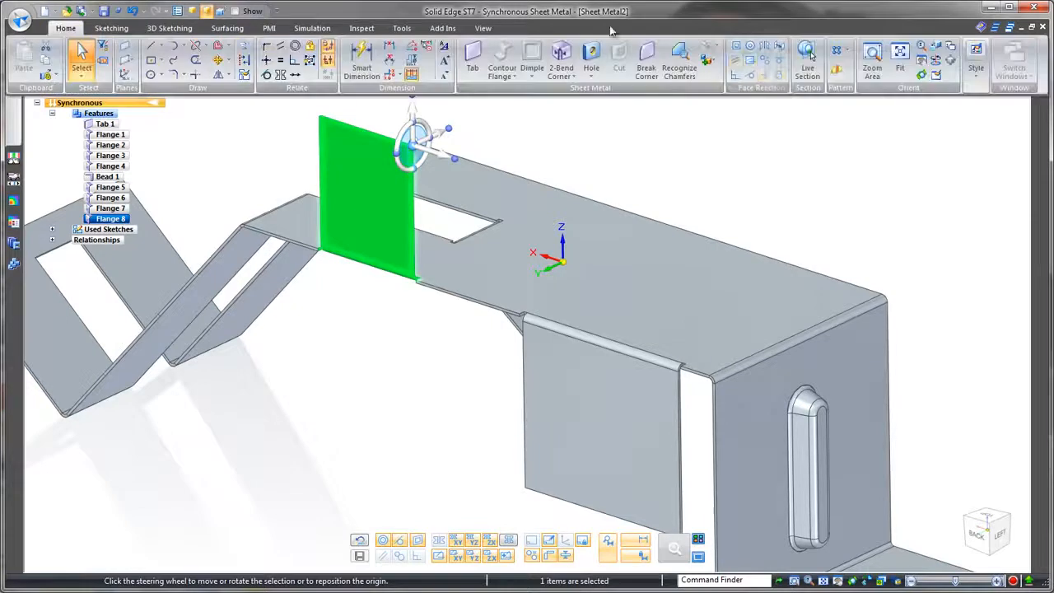
pyautogui.click(838, 71)
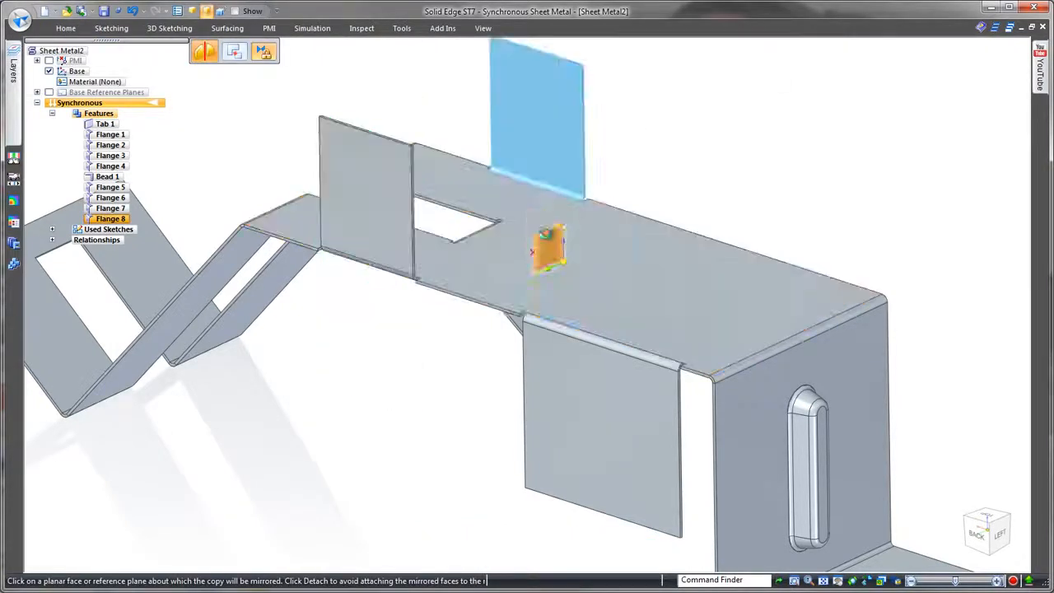
pyautogui.click(543, 237)
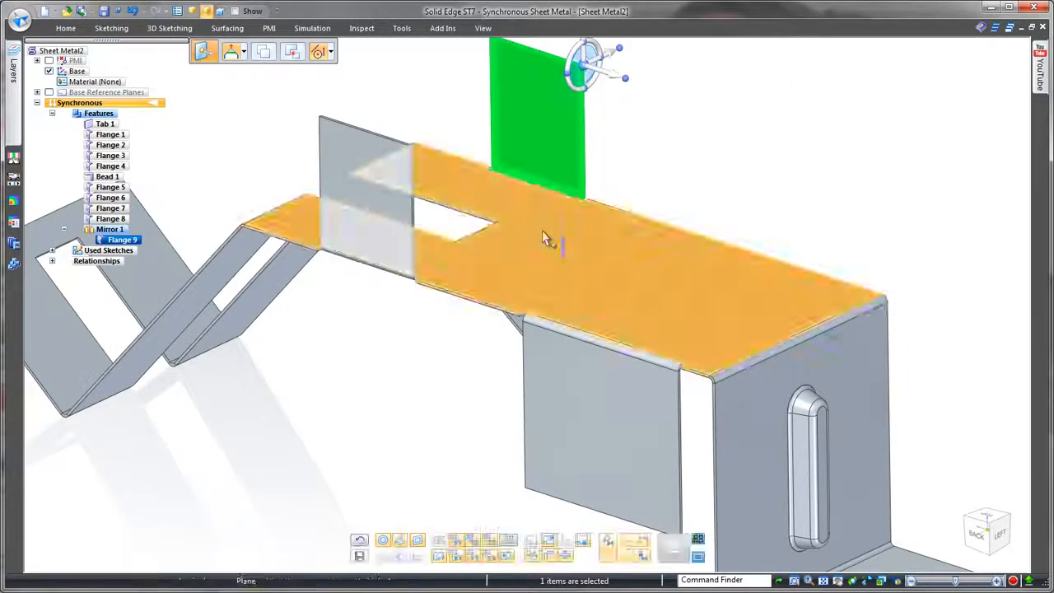
pyautogui.click(690, 168)
# - Rotate the top face slightly upward about its bend with the beaded vertical wall, working in the front view
pyautogui.hotkey('ctrl', 'f')
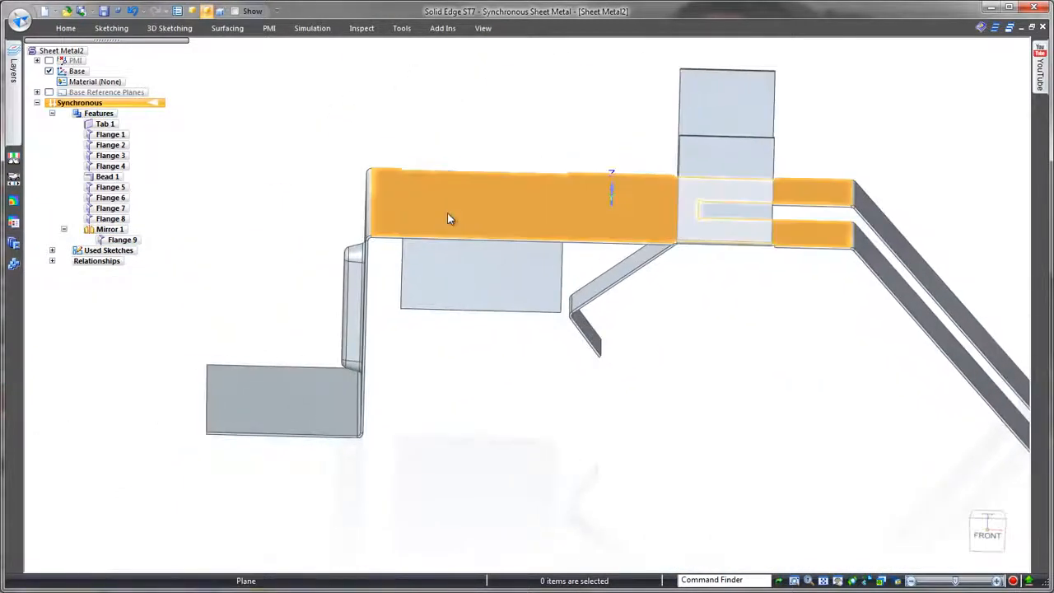
pyautogui.click(455, 228)
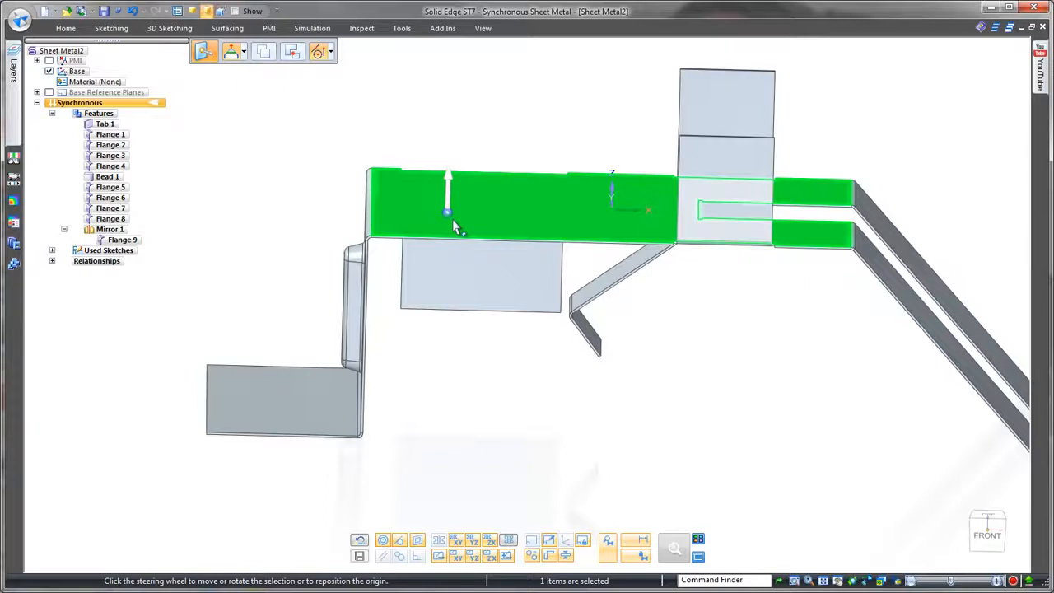
pyautogui.click(371, 218)
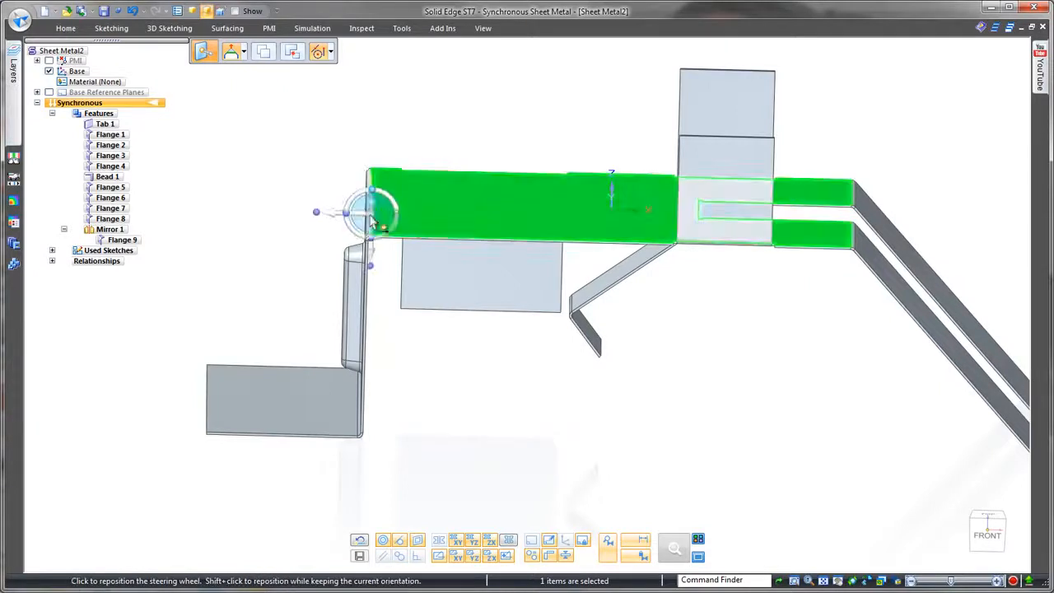
pyautogui.click(996, 539)
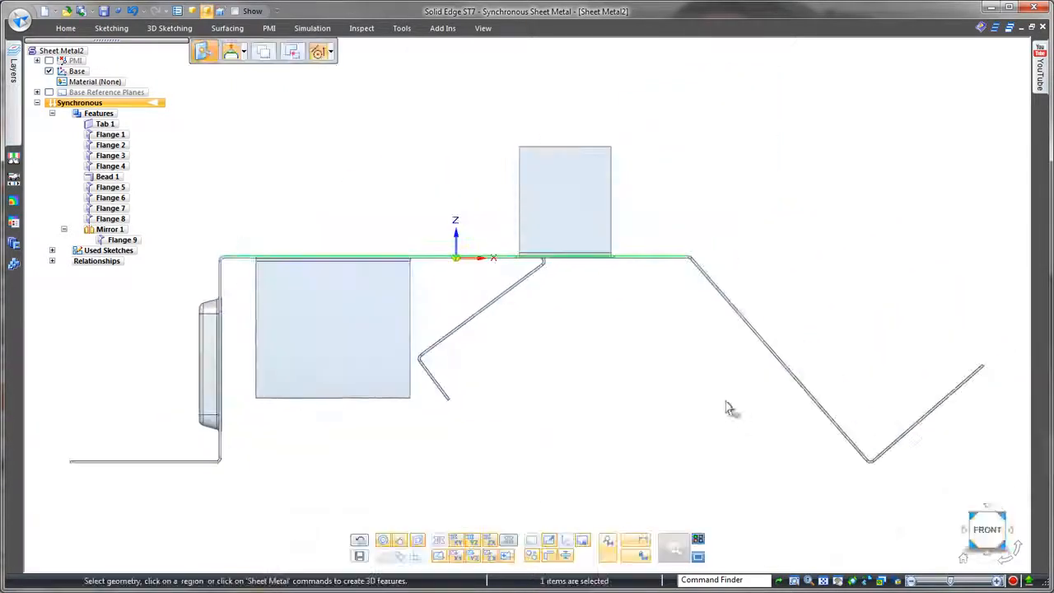
pyautogui.moveTo(254, 286); pyautogui.dragTo(449, 239)
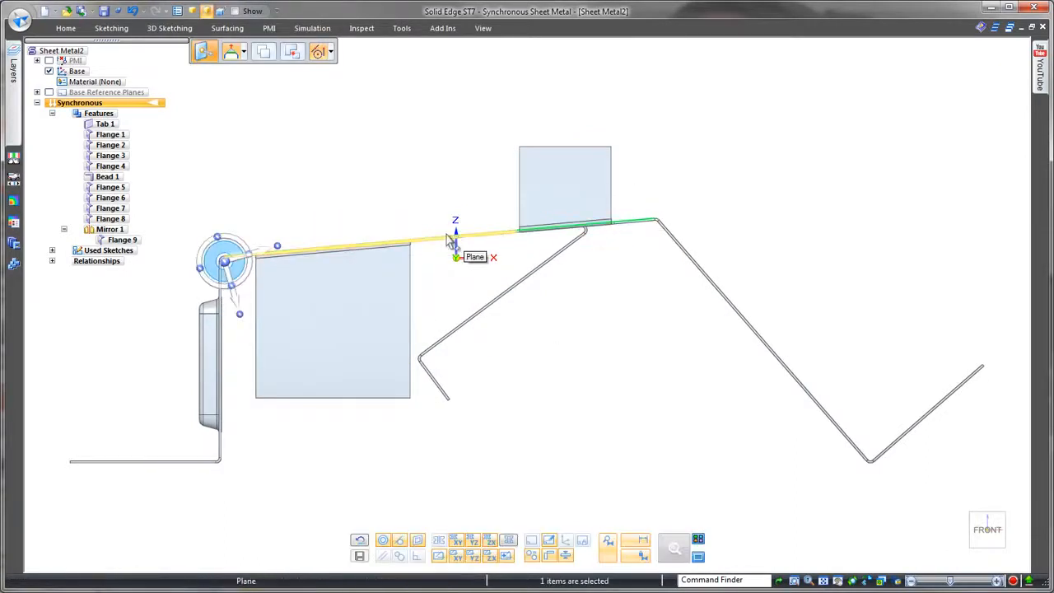
pyautogui.click(445, 212)
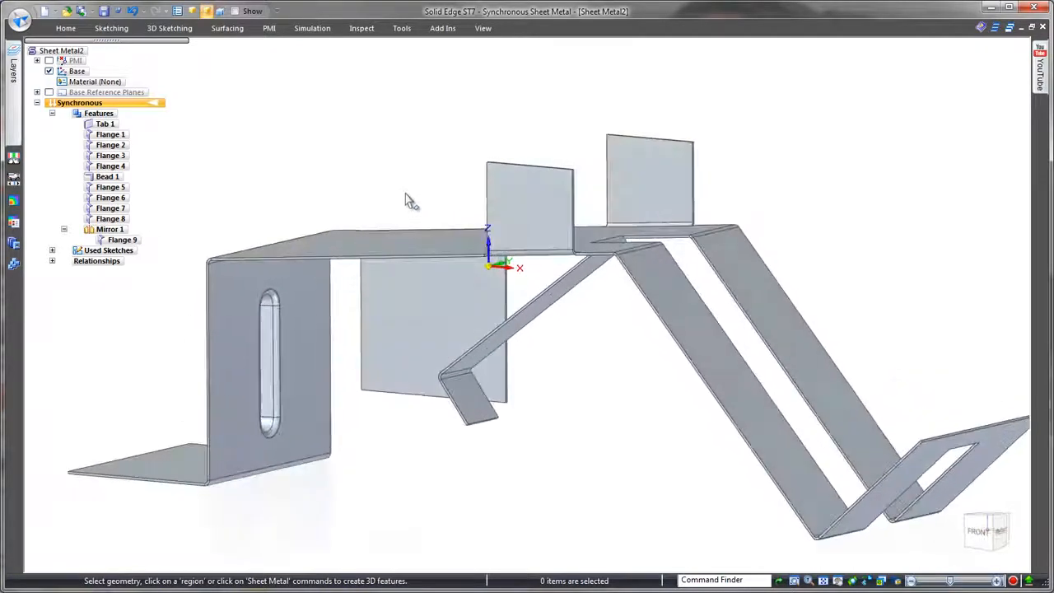
# - Break the Mirror 1 feature so that the mirrored flange becomes independent
pyautogui.click(116, 232)
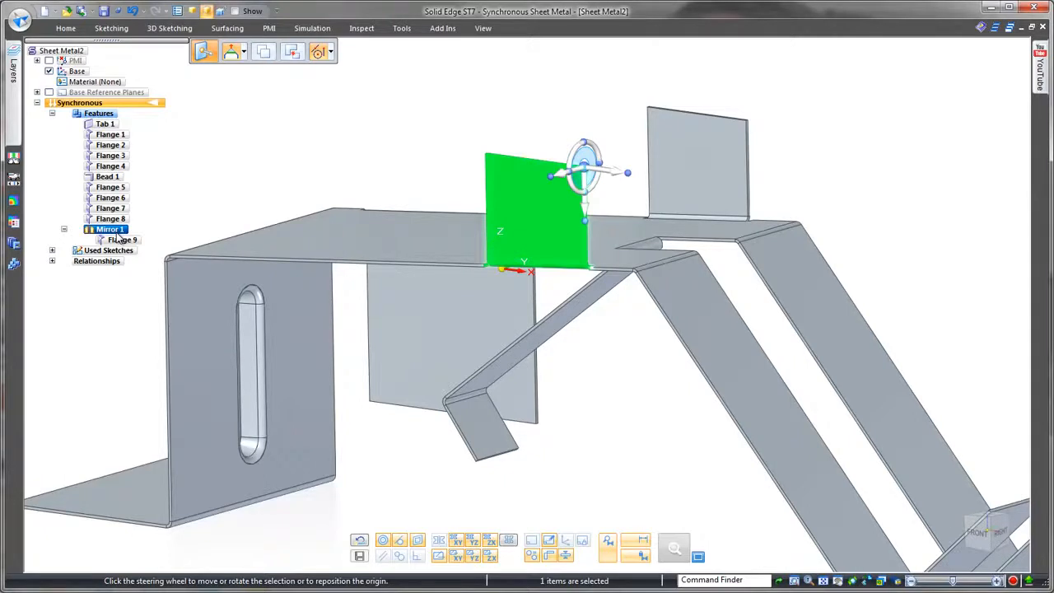
pyautogui.rightClick(117, 236)
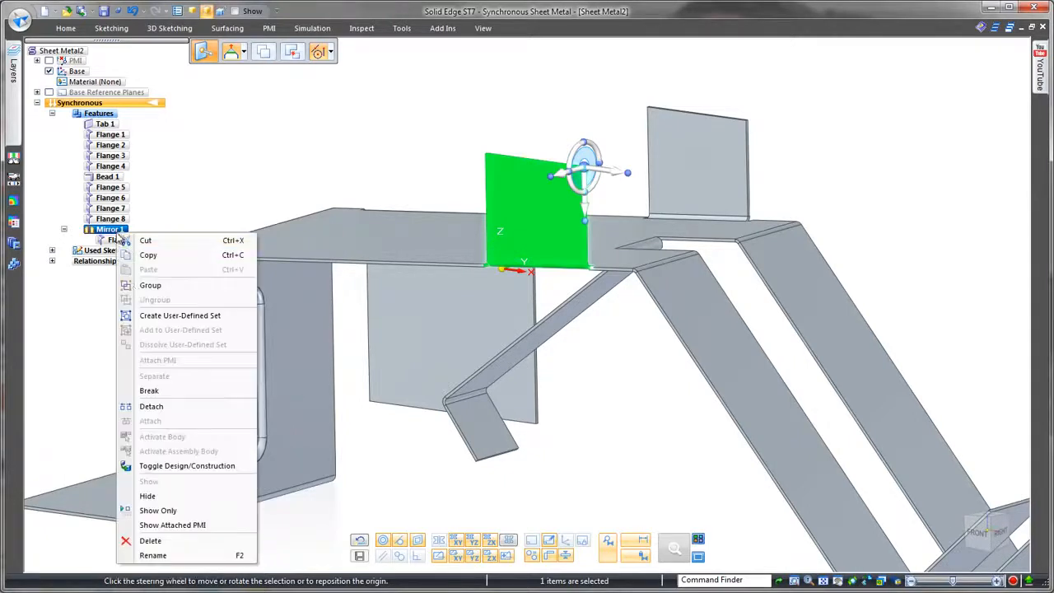
pyautogui.click(189, 394)
# - Sketch a short horizontal line across the middle of the near upward flange, locked to that flange's face
pyautogui.scroll(5, 404, 173)
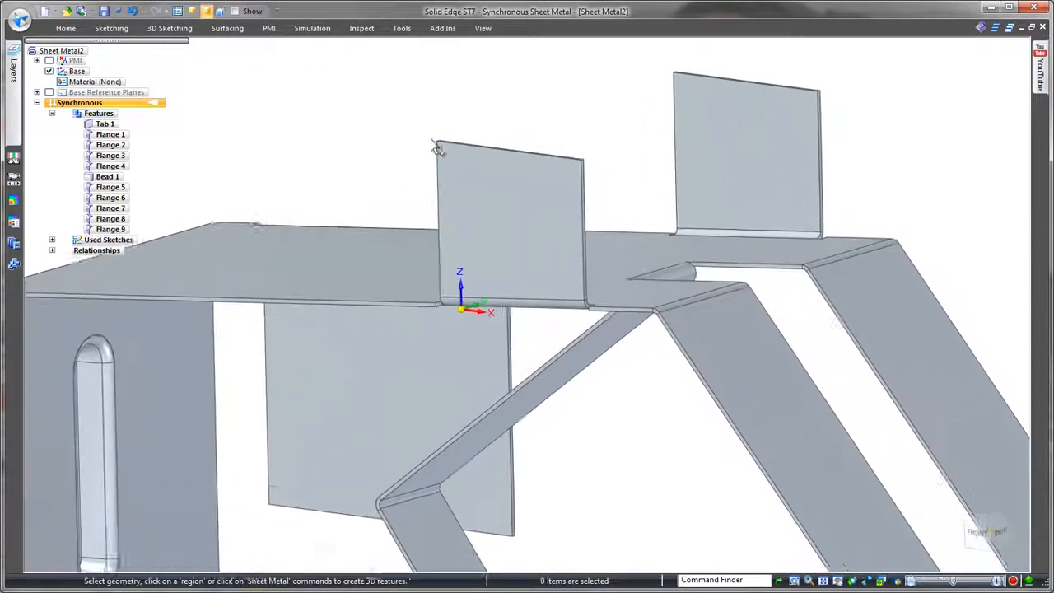
pyautogui.rightClick(383, 146)
pyautogui.click(415, 142)
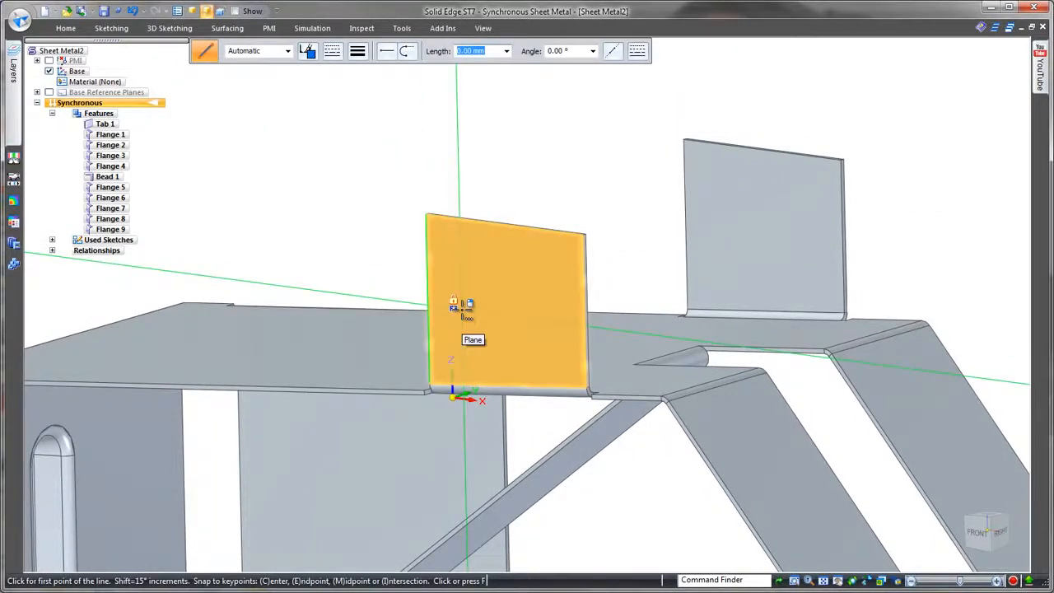
pyautogui.click(462, 311)
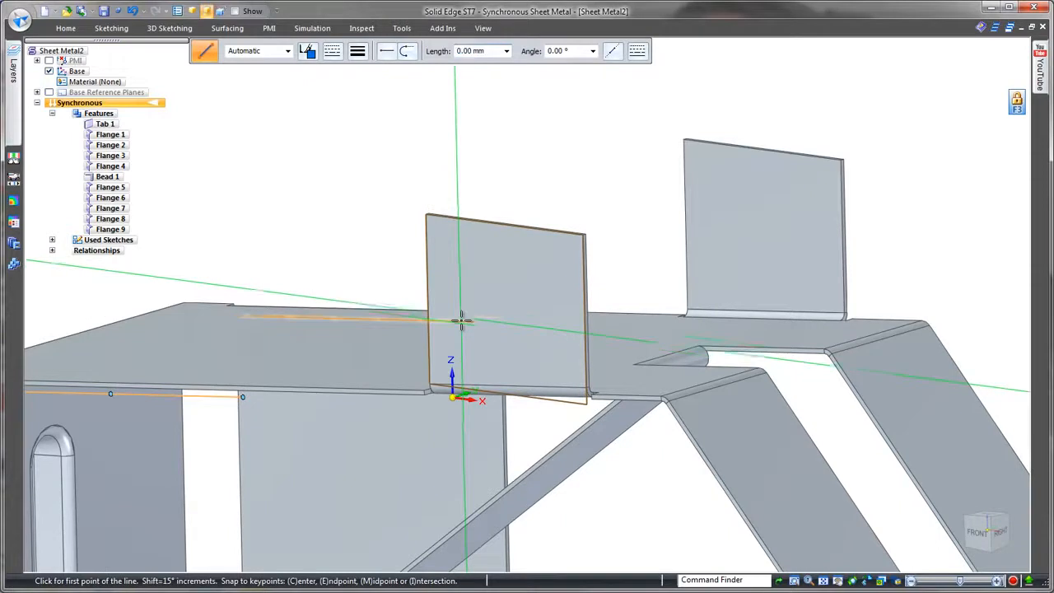
pyautogui.click(534, 325)
pyautogui.press('Escape')
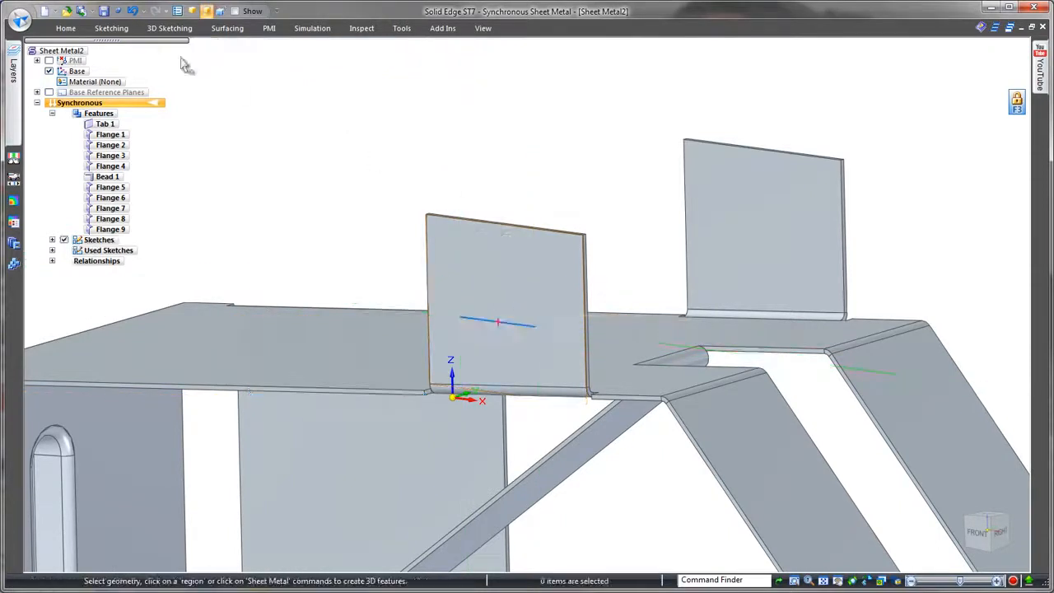
# - Jog the near upward flange outward along the sketched horizontal line, choosing the jog direction and distance freehand
pyautogui.click(54, 29)
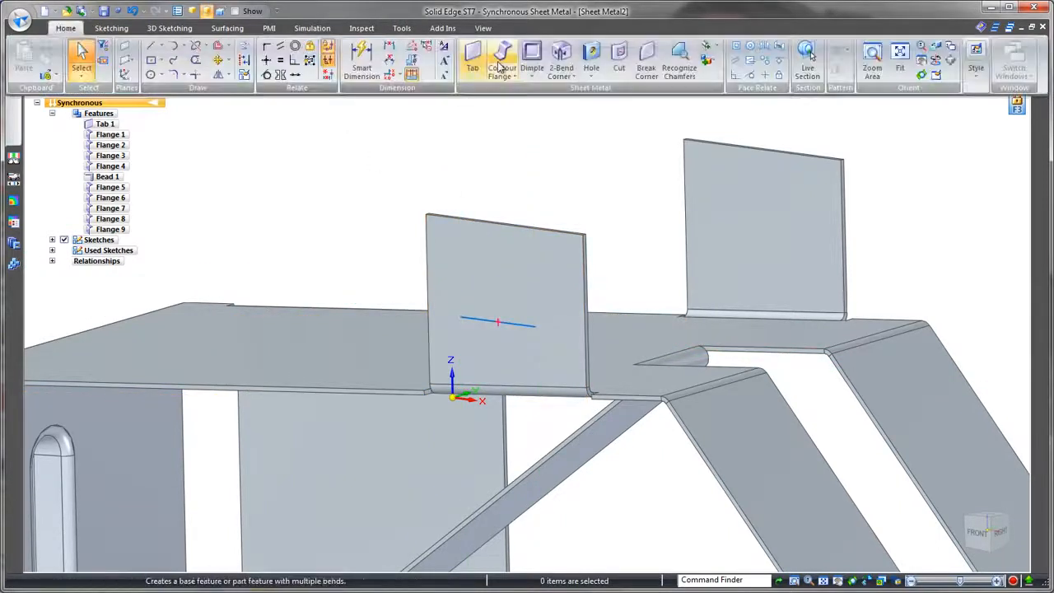
pyautogui.click(718, 48)
pyautogui.click(719, 78)
pyautogui.click(509, 323)
pyautogui.rightClick(511, 316)
pyautogui.click(499, 292)
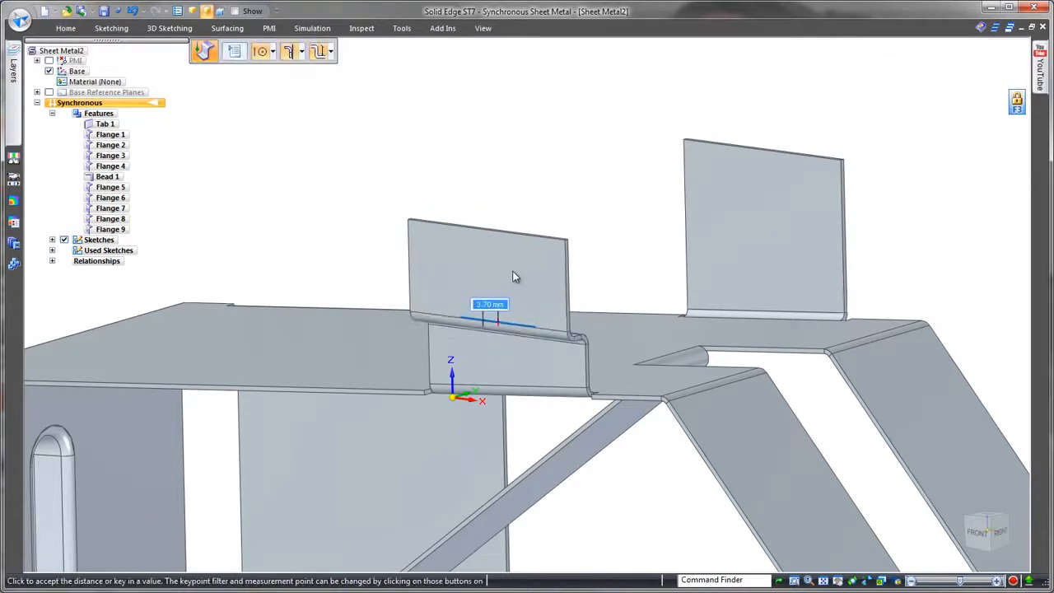
pyautogui.click(661, 142)
# - Sketch a short line across the diagonal strip above its bent end tab, locked to the strip's face
pyautogui.moveTo(584, 139); pyautogui.dragTo(673, 315, button='middle')
pyautogui.moveTo(687, 311); pyautogui.dragTo(716, 308, button='right')
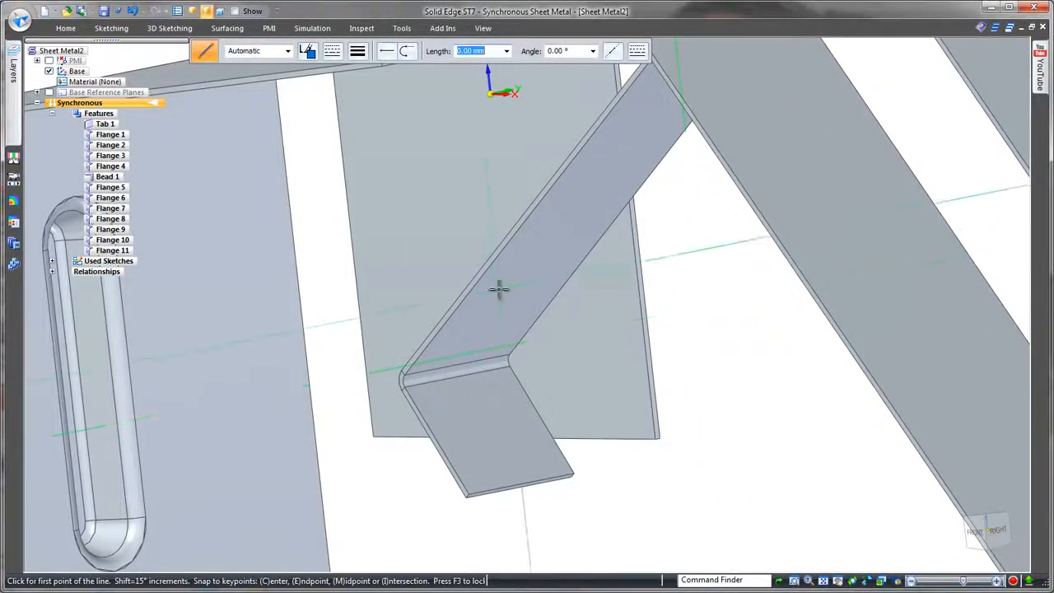
pyautogui.press('F3')
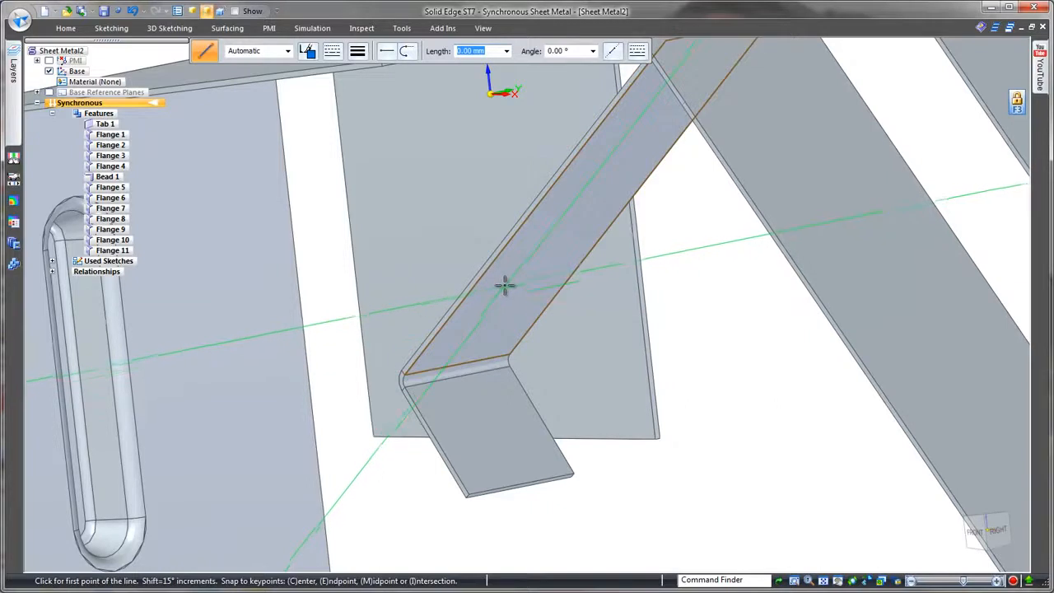
pyautogui.click(521, 283)
pyautogui.click(553, 280)
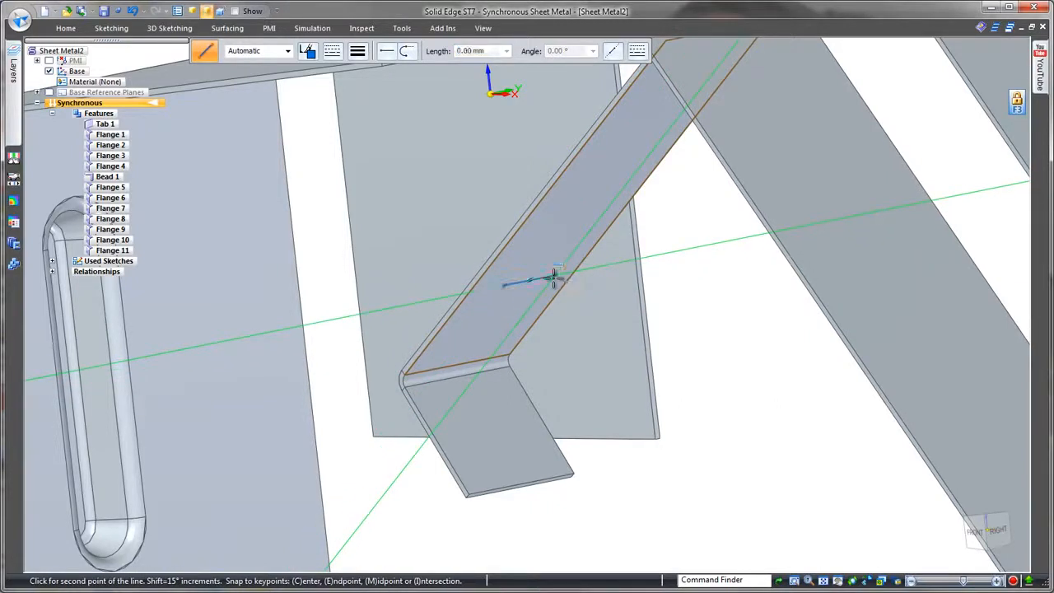
pyautogui.press('Escape')
# - Jog the diagonal strip along its sketched cross line, setting the jog side and offset freehand
pyautogui.click(65, 28)
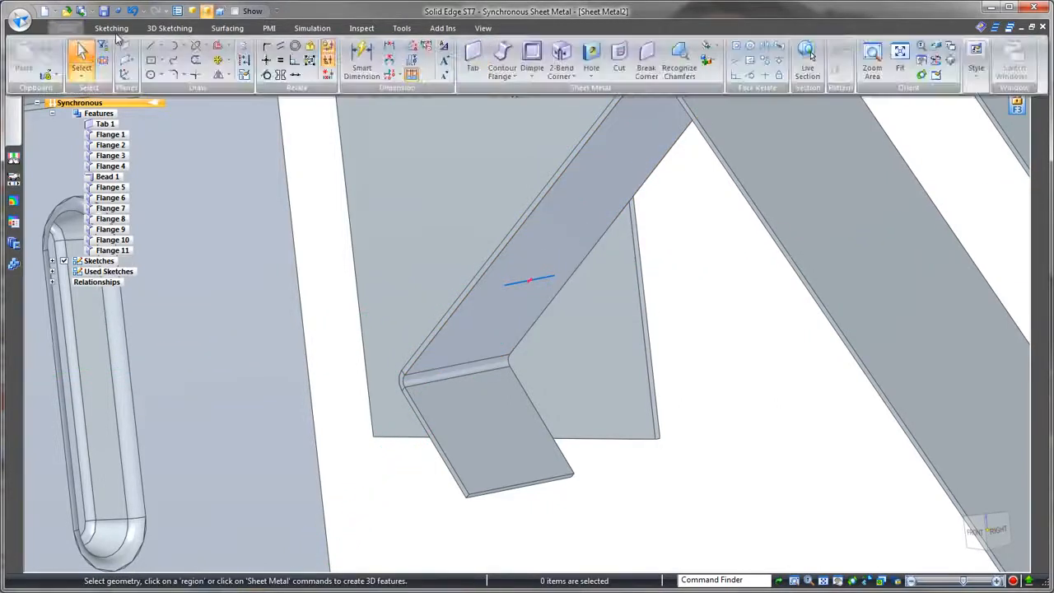
pyautogui.click(709, 47)
pyautogui.click(727, 77)
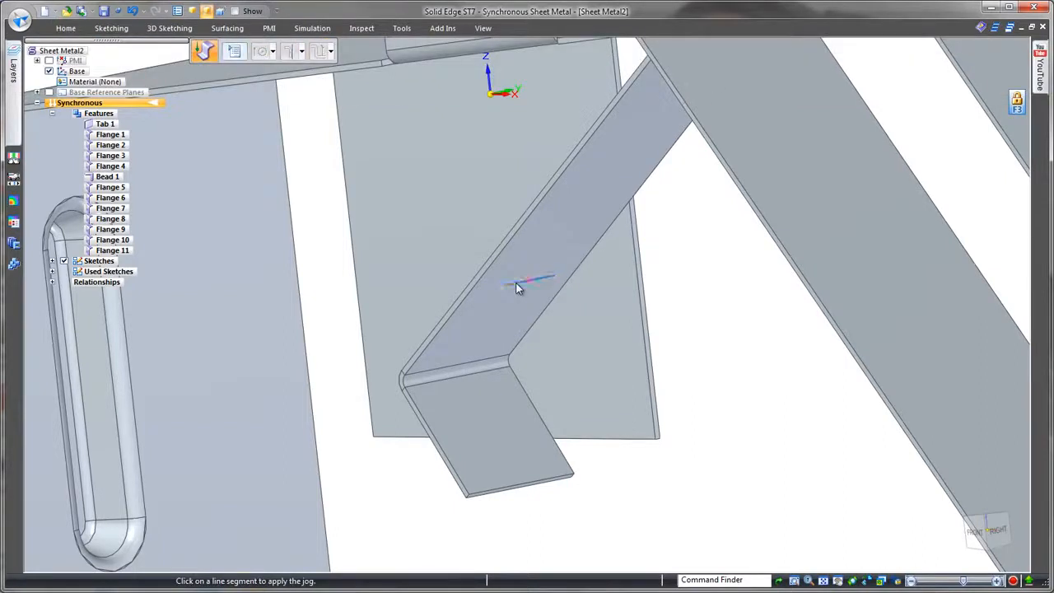
pyautogui.click(519, 284)
pyautogui.click(510, 303)
pyautogui.click(412, 244)
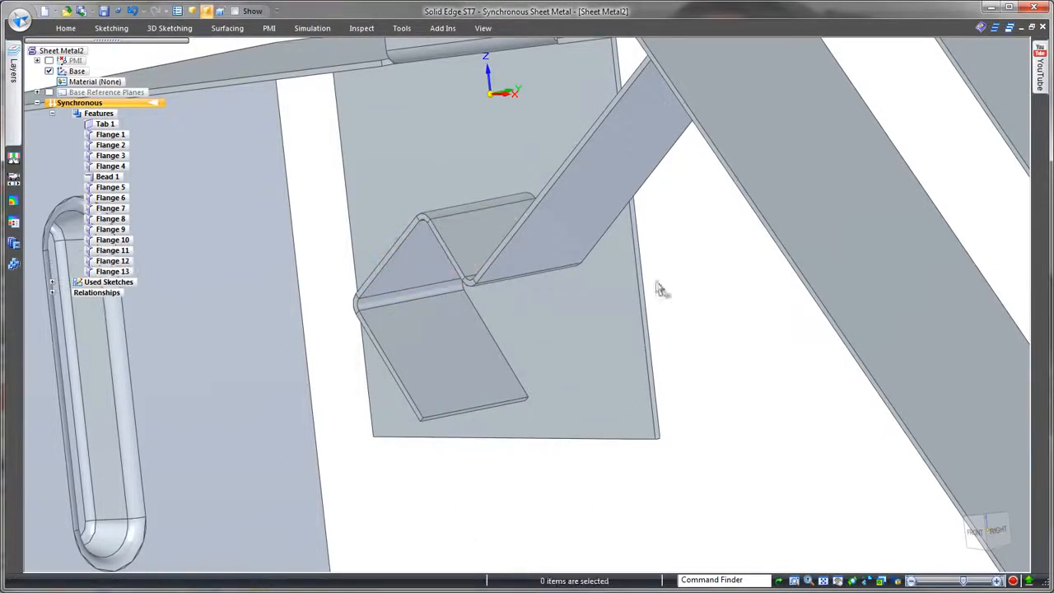
# - Round the free corners of the hooked strip's end tab, both upward flanges and the slotted end flange with an 8 mm break corner
pyautogui.click(66, 28)
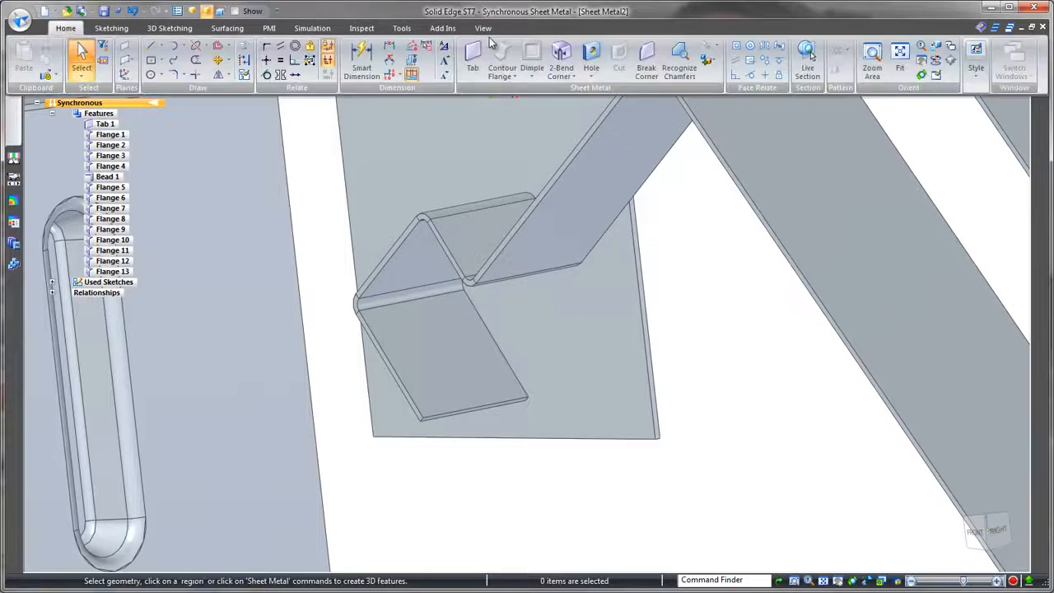
pyautogui.click(646, 54)
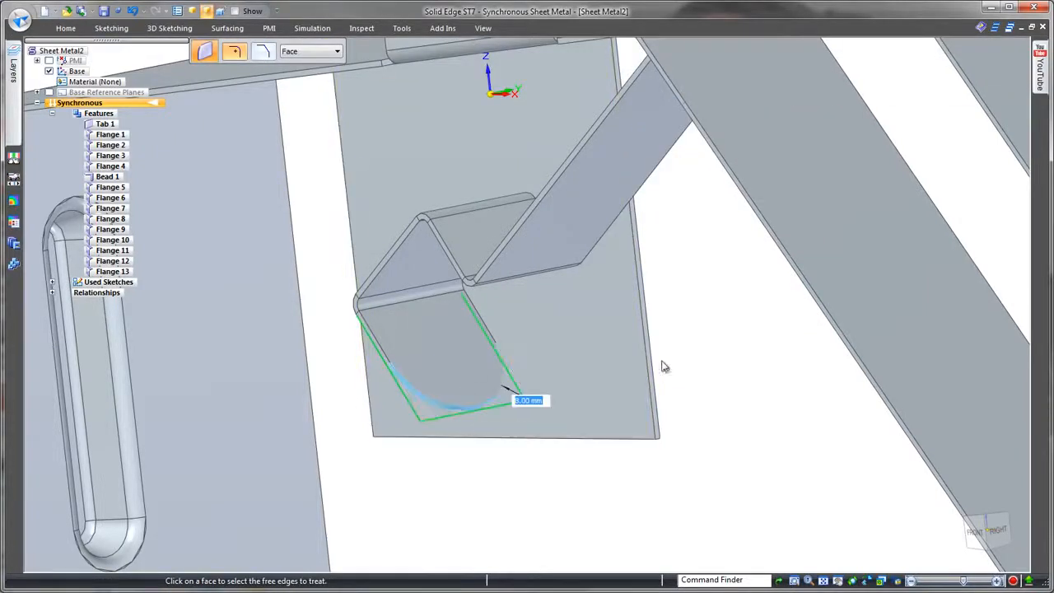
pyautogui.scroll(-3, 666, 338)
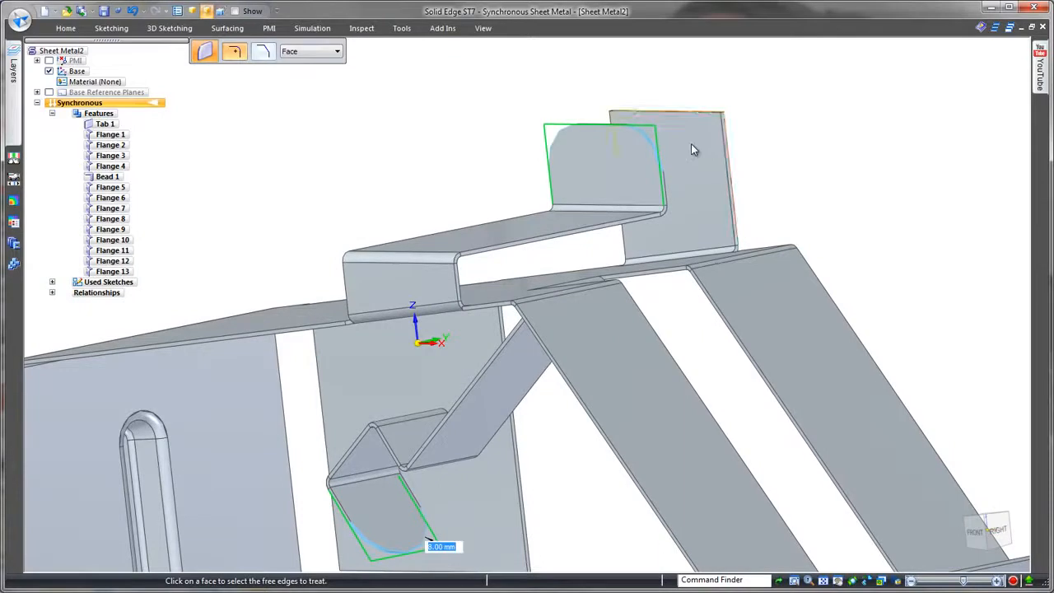
pyautogui.moveTo(763, 139); pyautogui.dragTo(766, 309, button='middle')
pyautogui.click(761, 336)
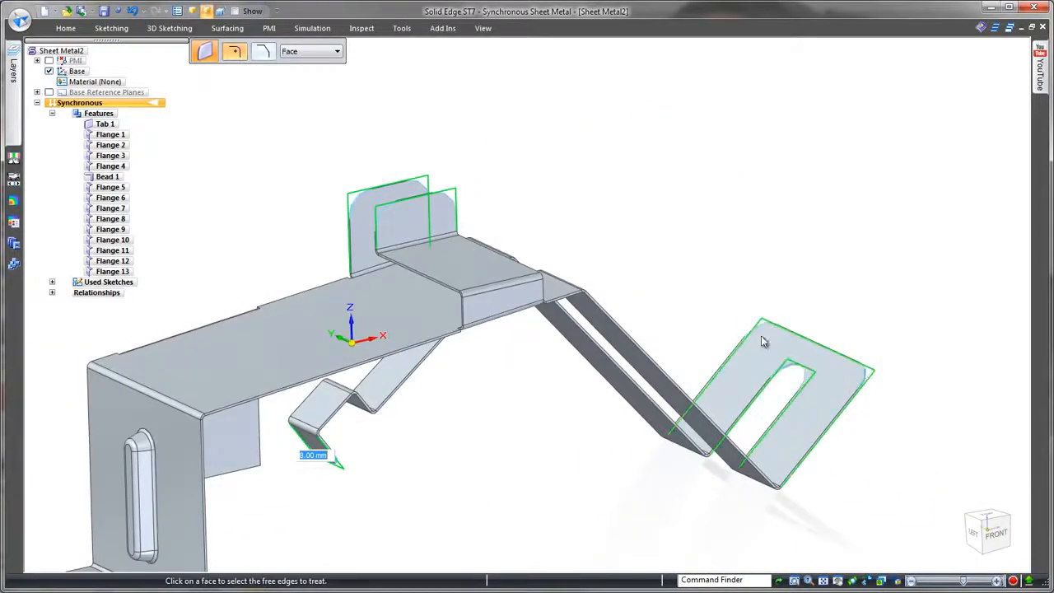
pyautogui.rightClick(733, 277)
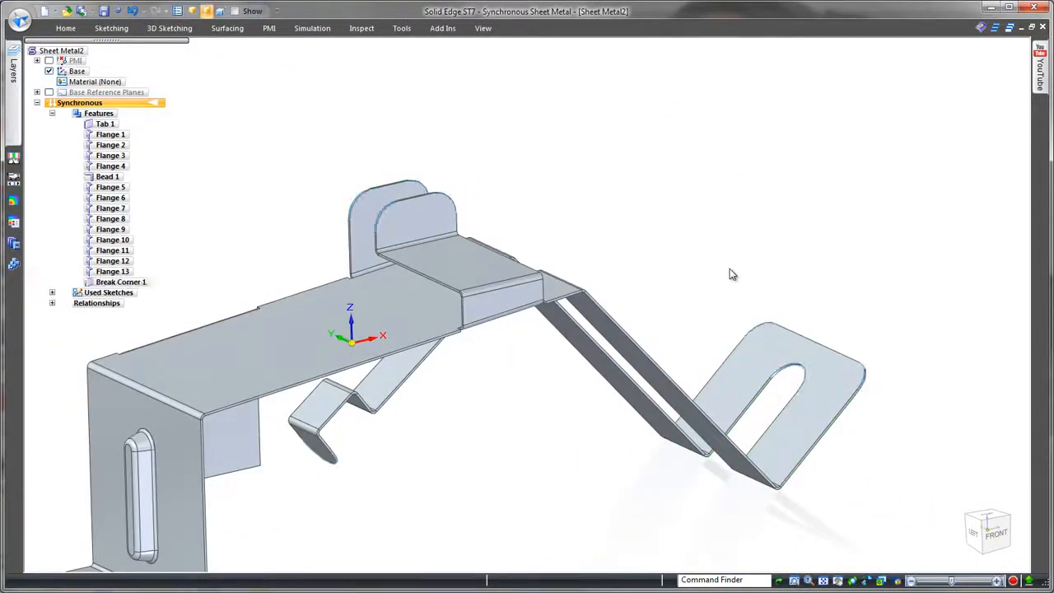
# - Narrow the bottom flange below the beaded wall by moving its side edge inward about 16.9 mm
pyautogui.moveTo(733, 277); pyautogui.dragTo(588, 400, button='middle')
pyautogui.click(596, 393)
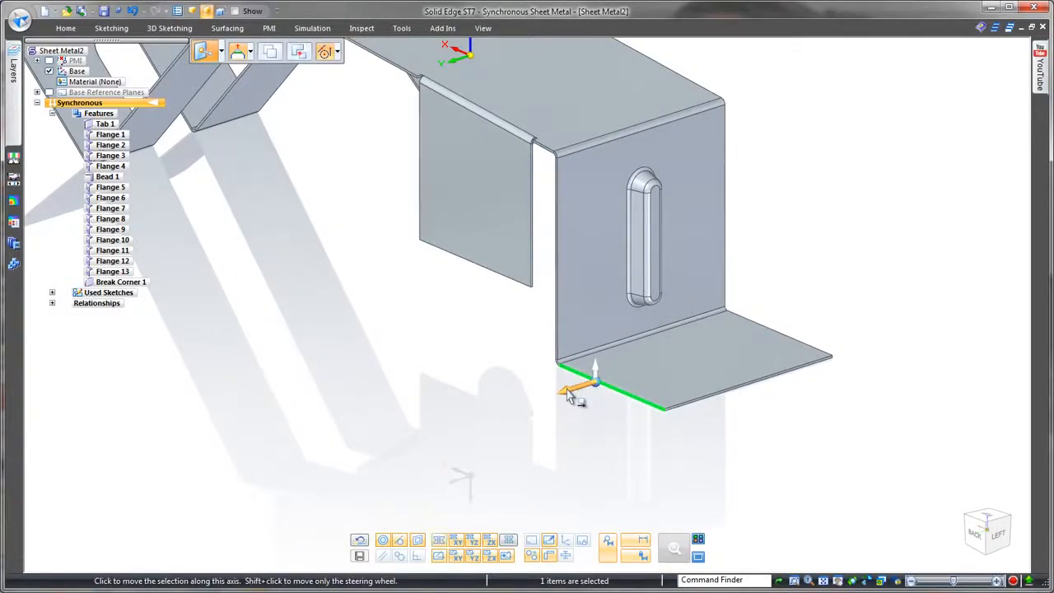
pyautogui.click(568, 396)
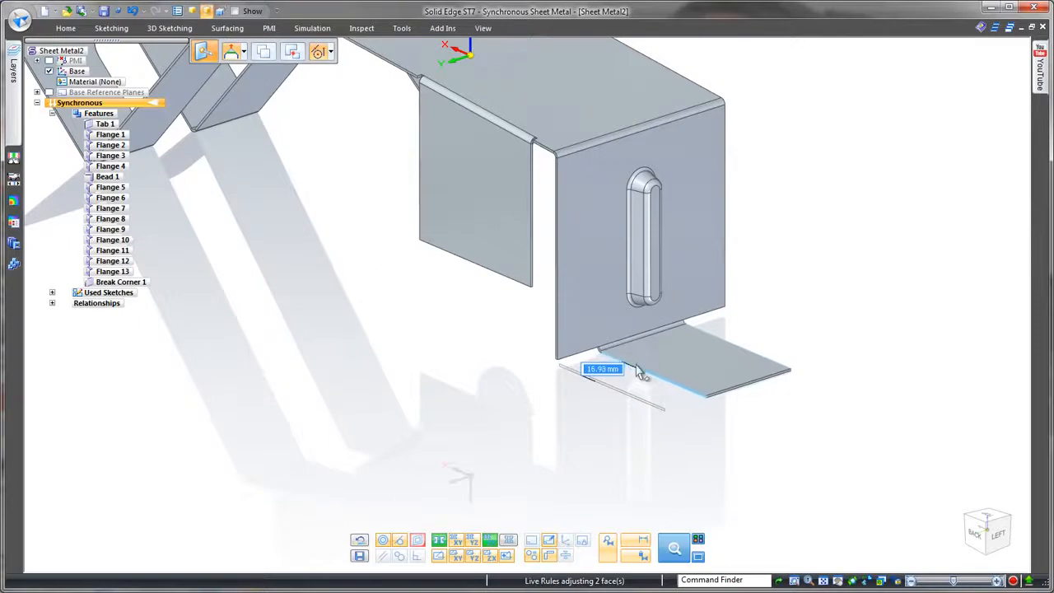
pyautogui.click(642, 373)
pyautogui.press('Escape')
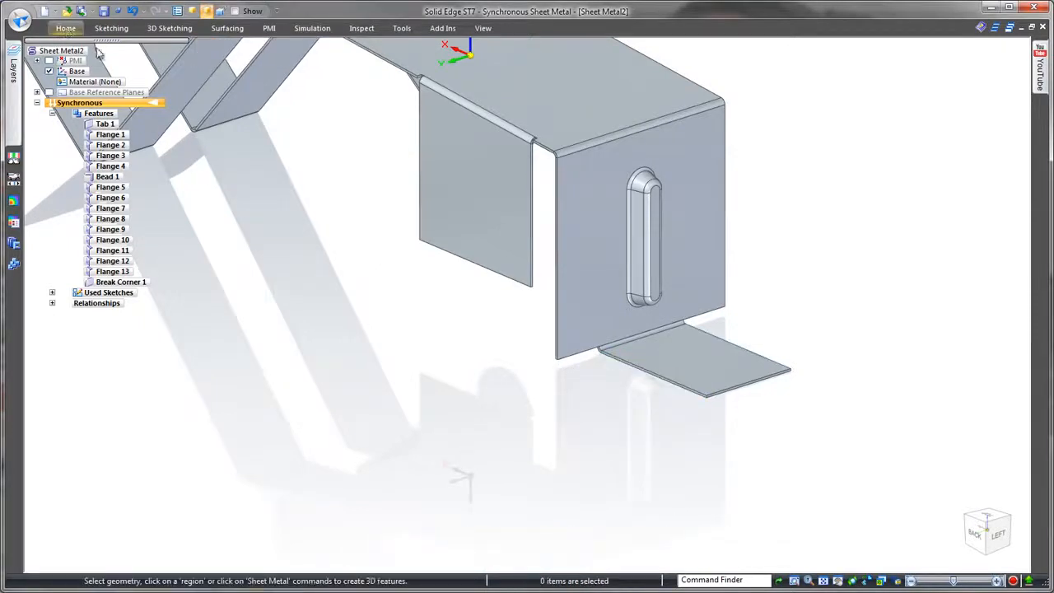
# - Add a hem to the bottom flange's outer edge using the saved Theebo Hem settings
pyautogui.click(66, 30)
pyautogui.click(513, 77)
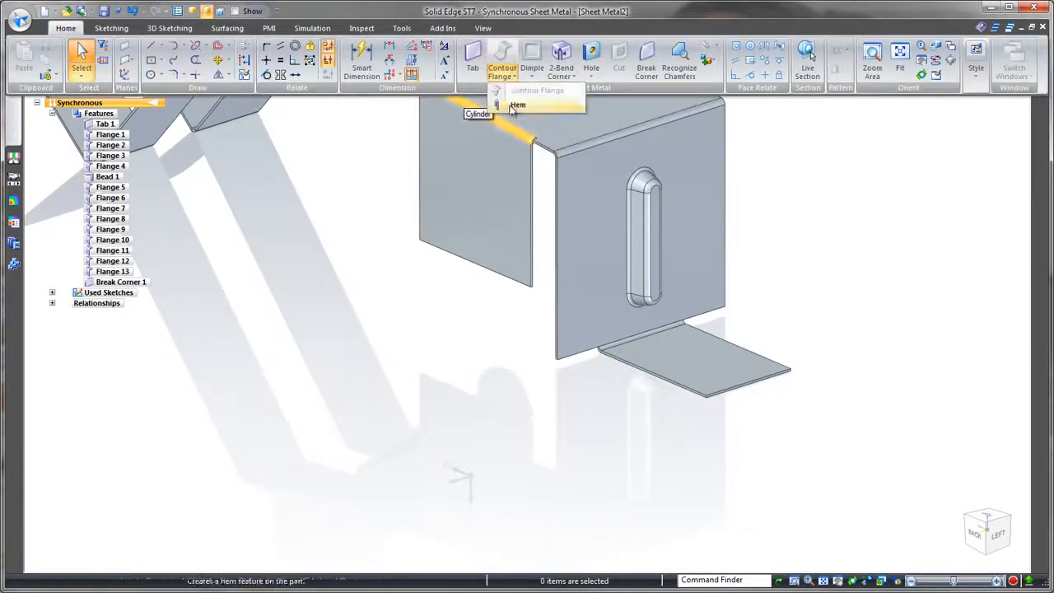
pyautogui.click(511, 109)
pyautogui.click(753, 387)
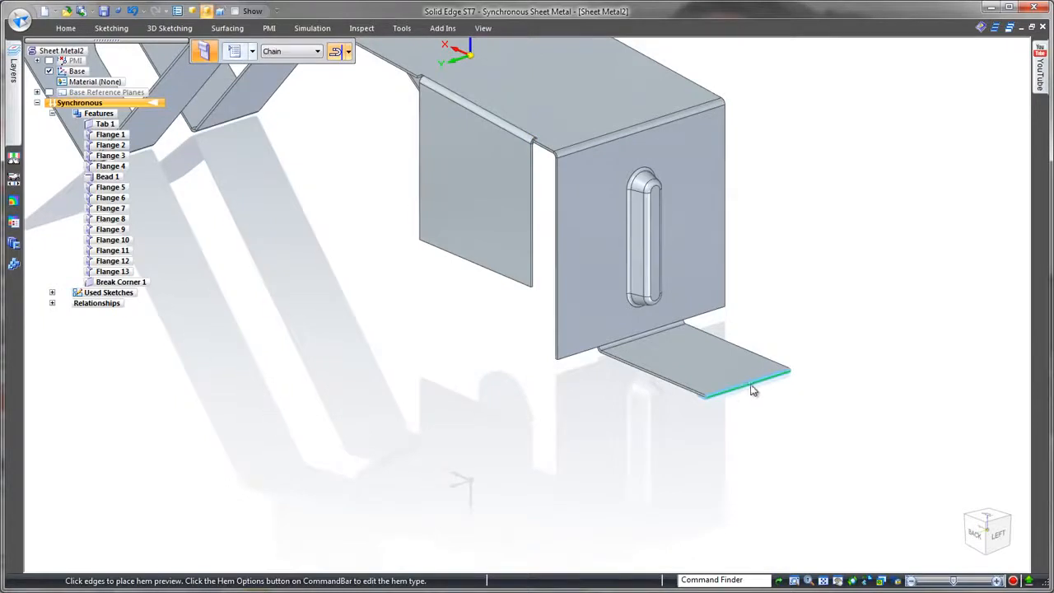
pyautogui.click(234, 53)
pyautogui.click(585, 195)
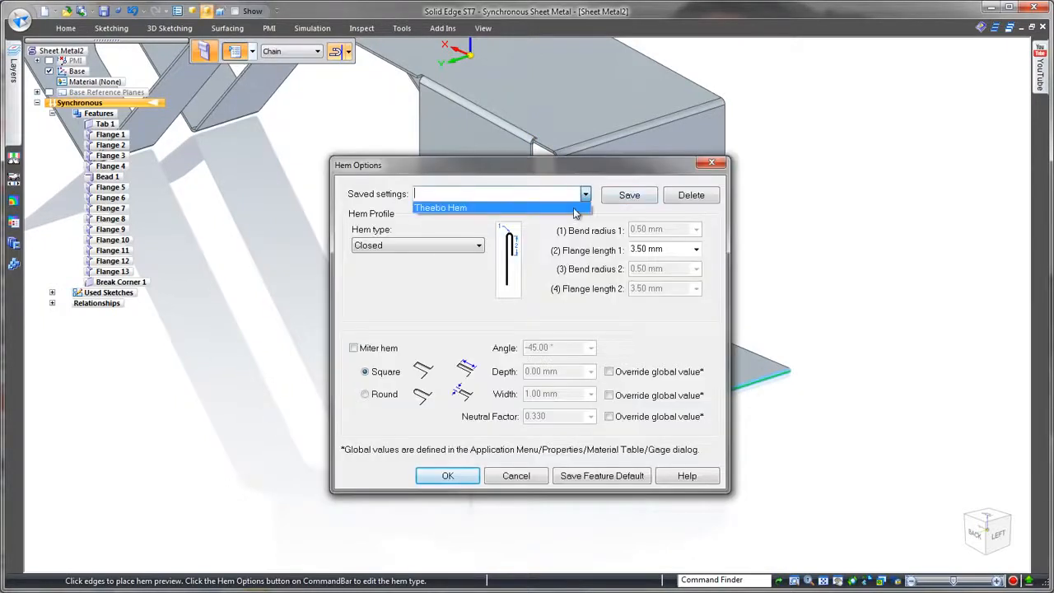
pyautogui.click(445, 212)
pyautogui.click(447, 476)
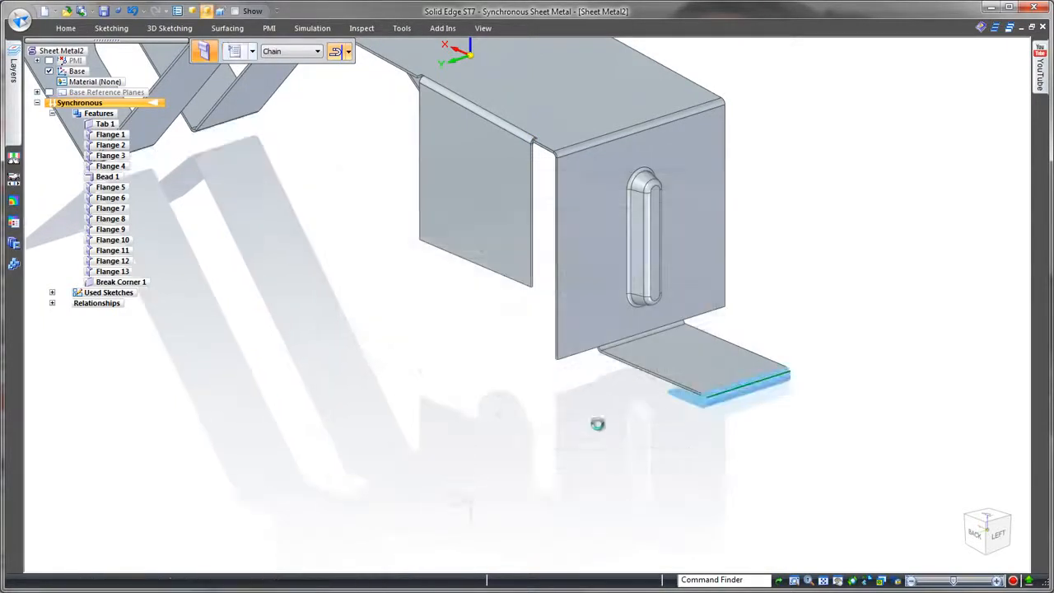
pyautogui.rightClick(536, 375)
pyautogui.hotkey('ctrl', 'f')
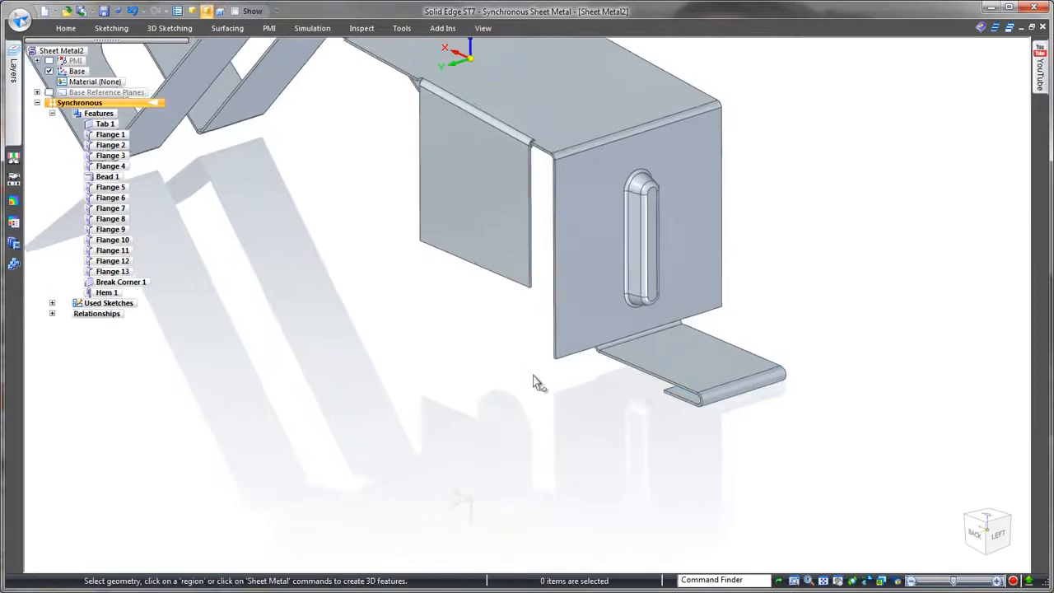
pyautogui.hotkey('ctrl', 'i')
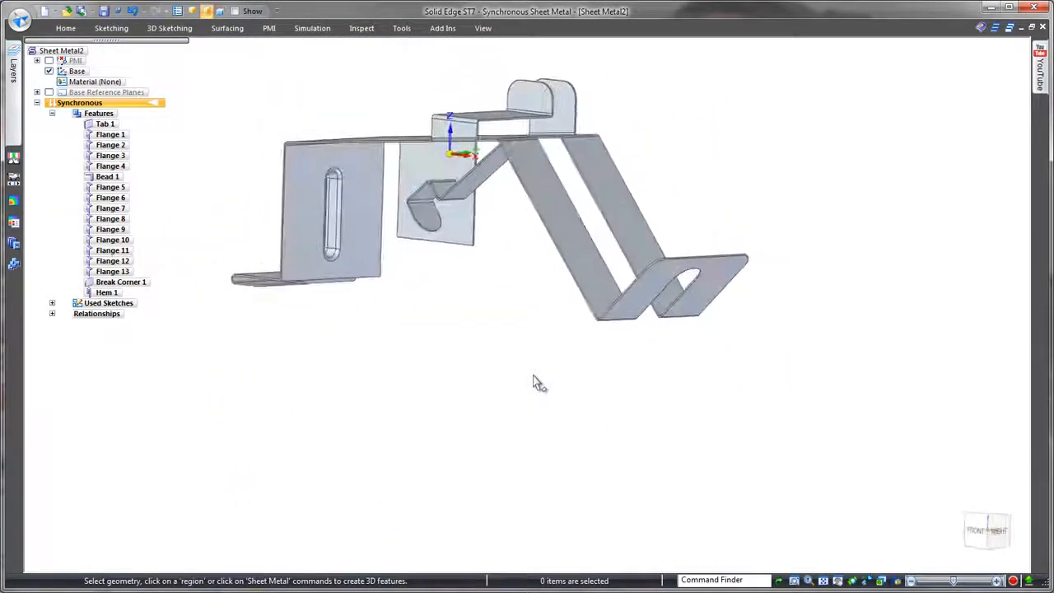